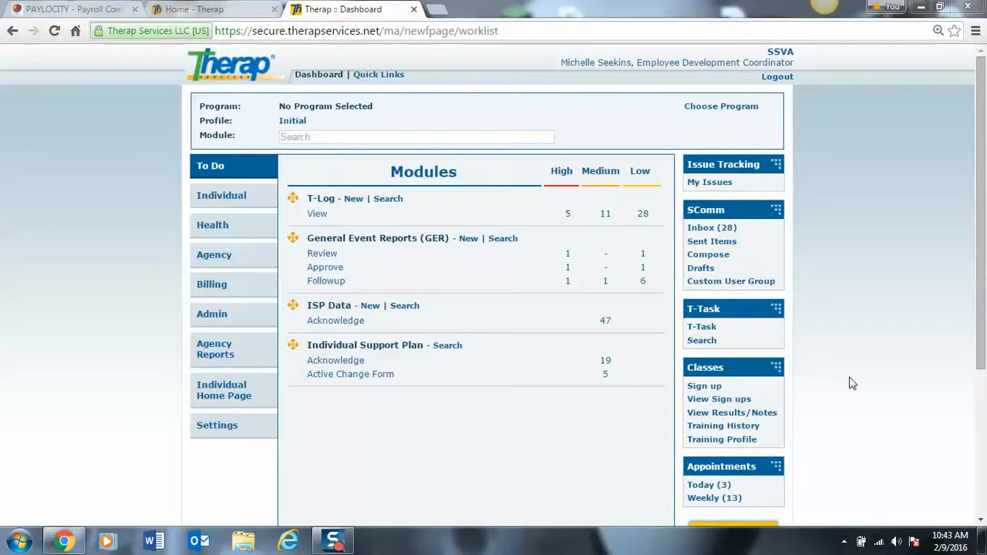
Start creating a new user in the administration area and enter the employee's first and last name
{"action": "left_click", "coordinate": [230, 316]}
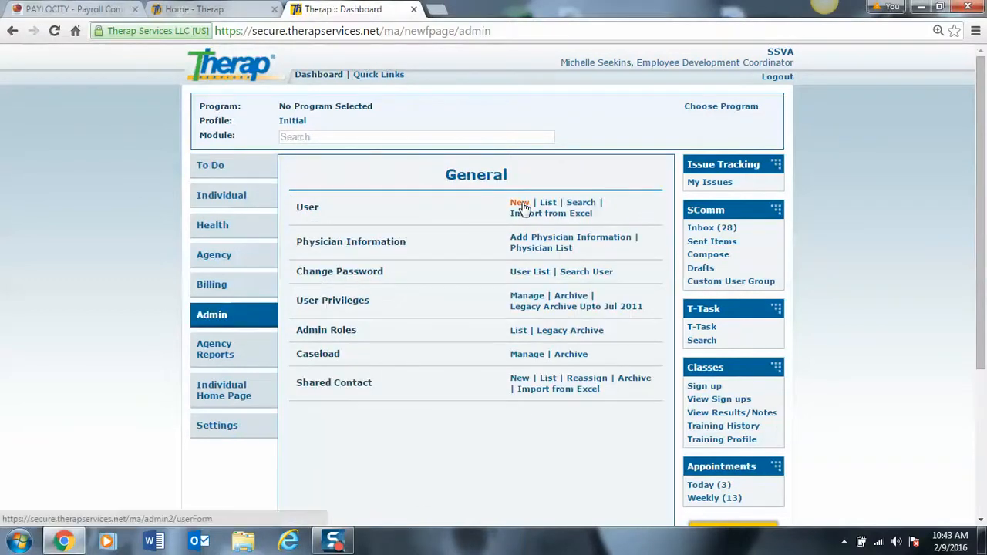
{"action": "left_click", "coordinate": [520, 203]}
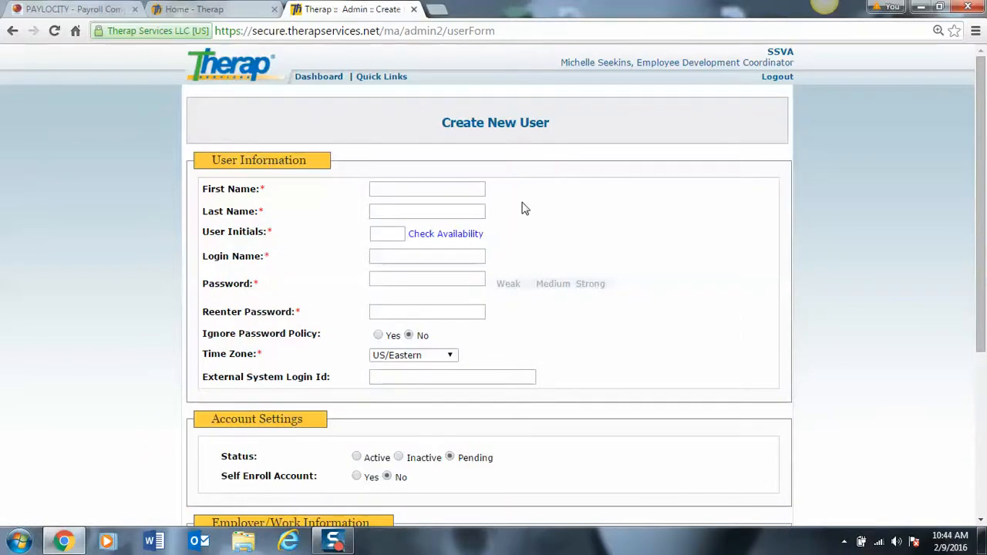
{"action": "left_click", "coordinate": [396, 186]}
{"action": "type", "text": "Jamie"}
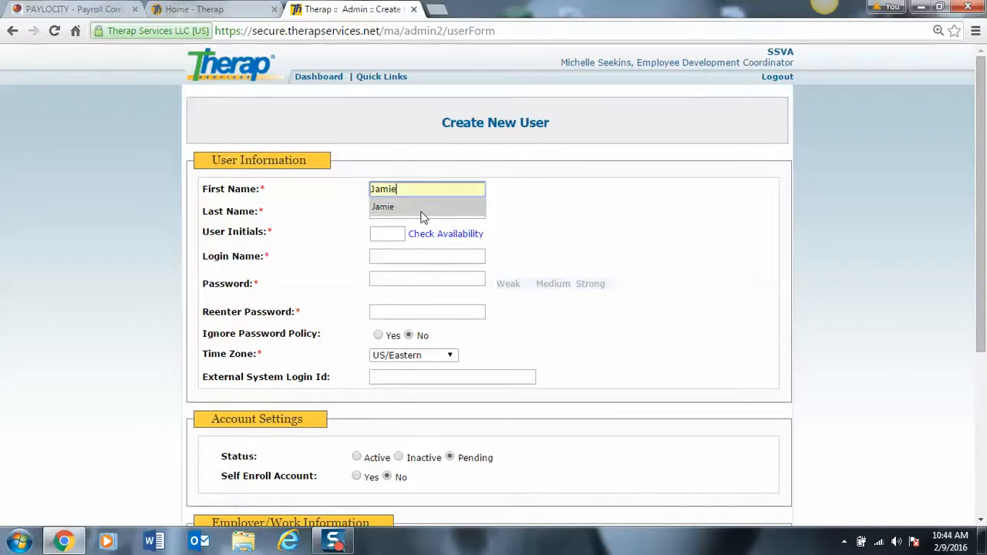
{"action": "left_click", "coordinate": [400, 206]}
{"action": "left_click", "coordinate": [402, 208]}
{"action": "type", "text": "T"}
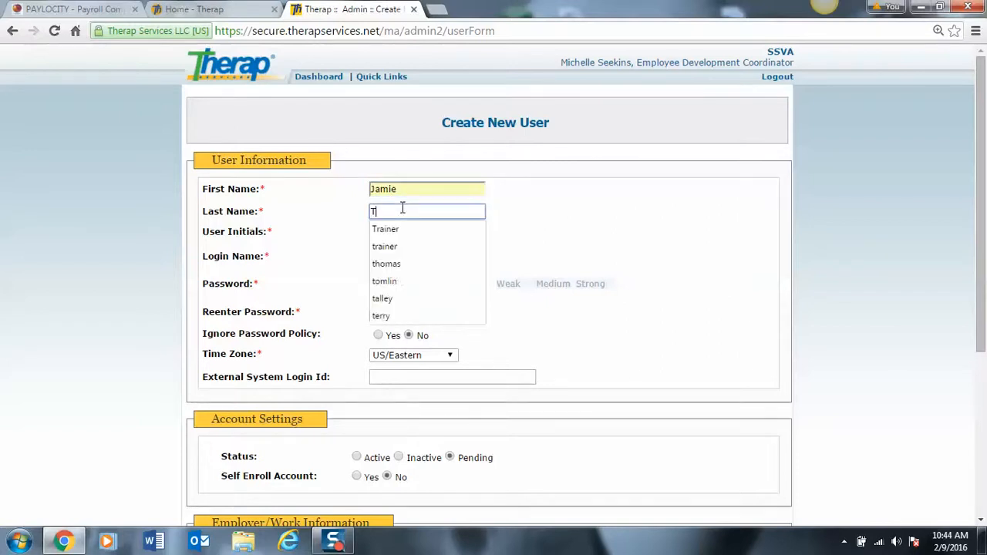
{"action": "type", "text": "rainer2"}
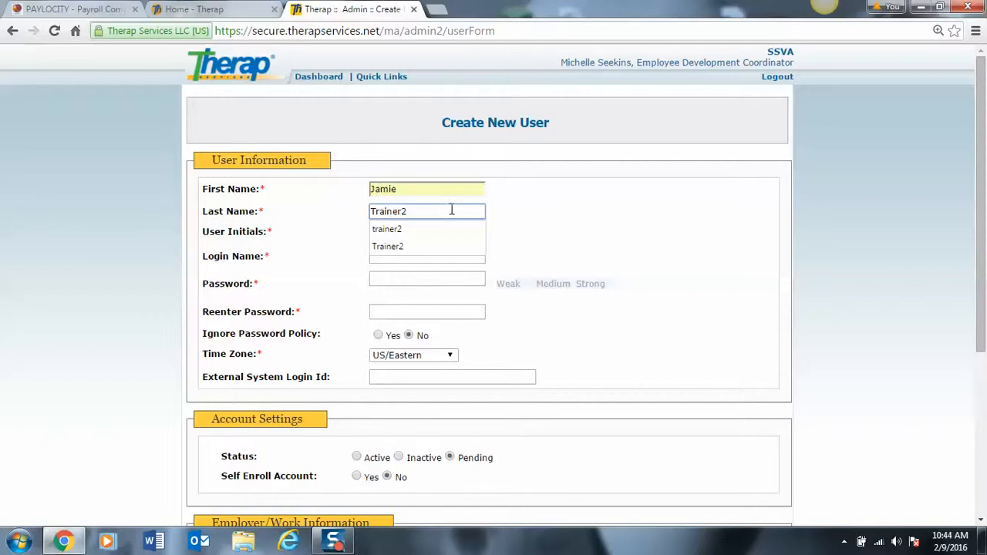
{"action": "left_click", "coordinate": [597, 225]}
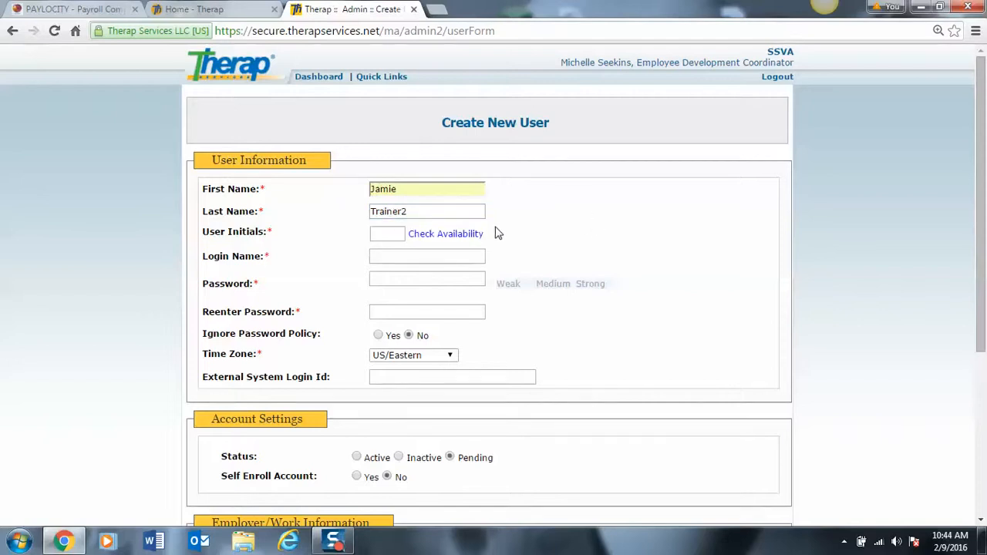
Check the availability of the user initials jt and choose the suggested initials JTE
{"action": "left_click", "coordinate": [398, 234]}
{"action": "type", "text": "jt"}
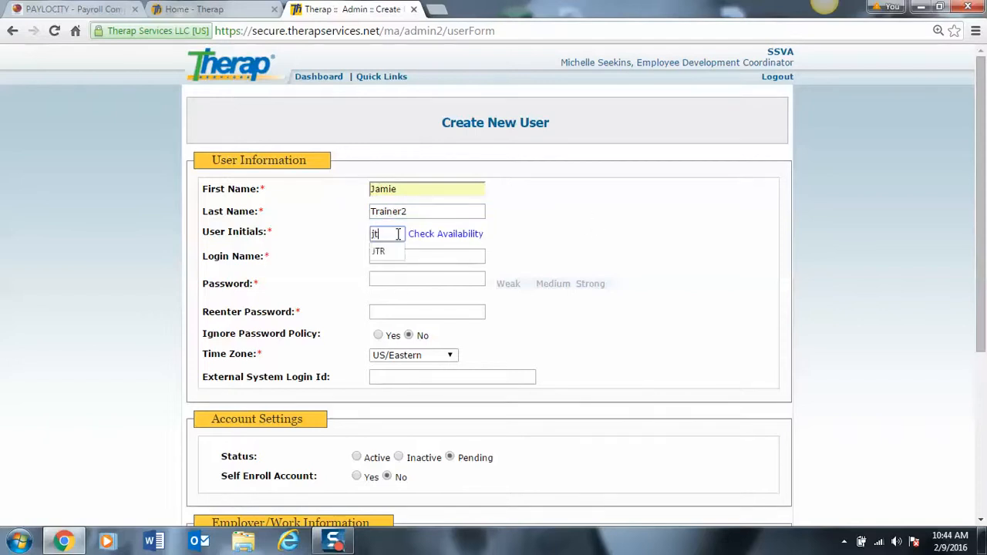
{"action": "left_click", "coordinate": [434, 241]}
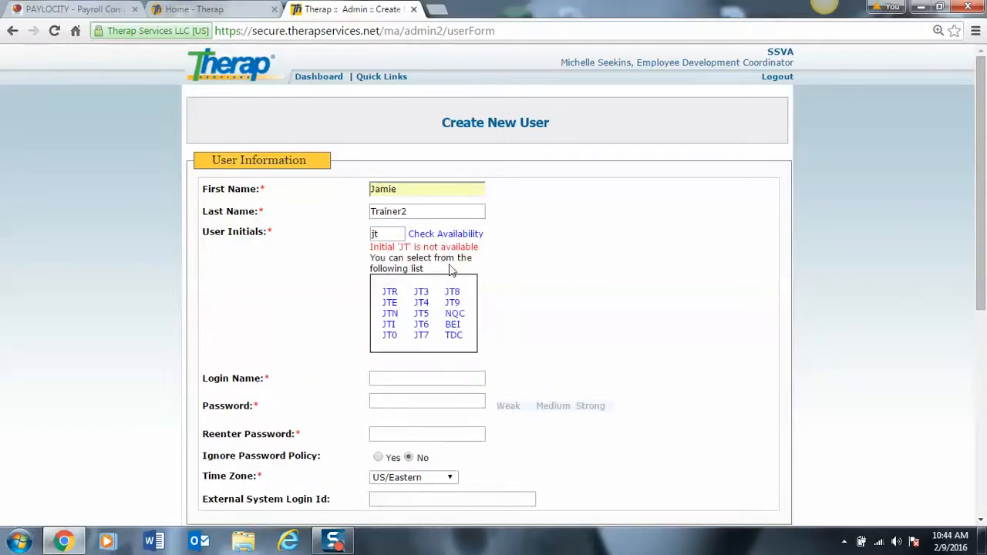
{"action": "left_click", "coordinate": [390, 303]}
Enter the employee's login name in the user information
{"action": "scroll", "coordinate": [588, 279], "scroll_direction": "down", "scroll_amount": 3}
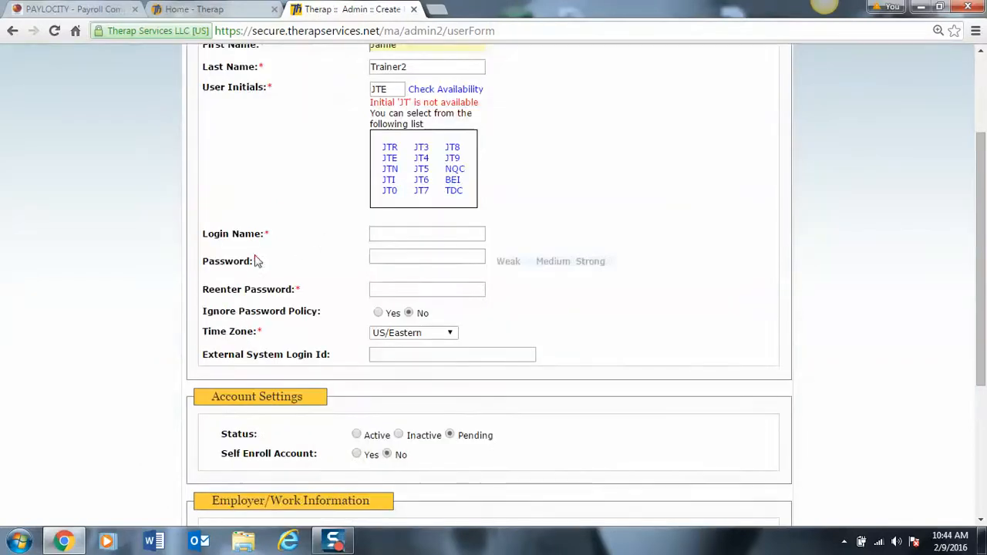
{"action": "left_click", "coordinate": [420, 234]}
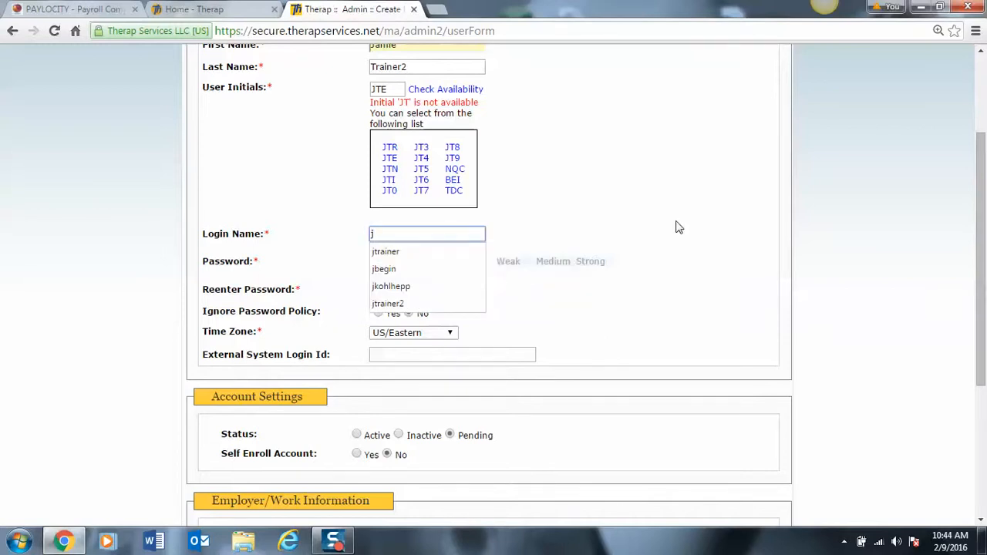
{"action": "type", "text": "jtrain"}
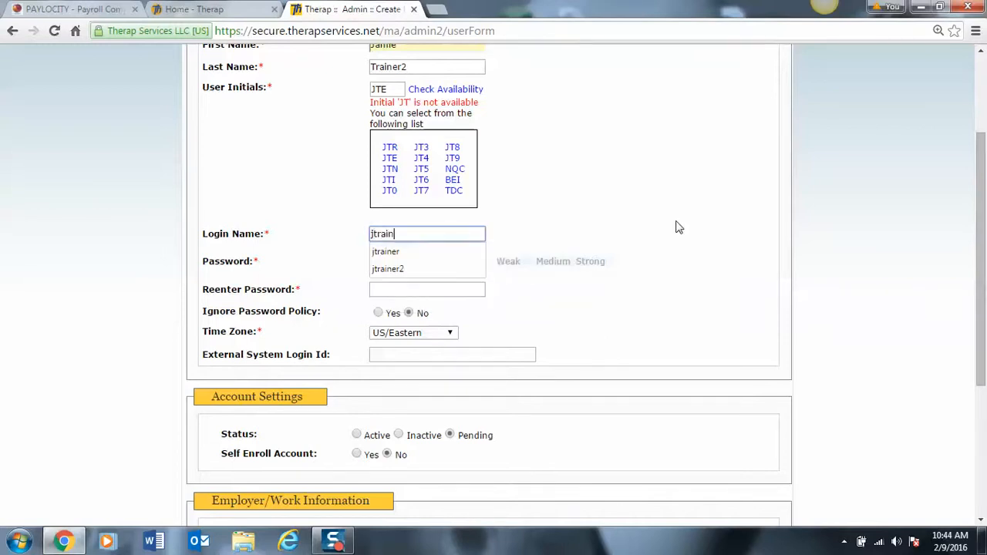
{"action": "type", "text": "er2"}
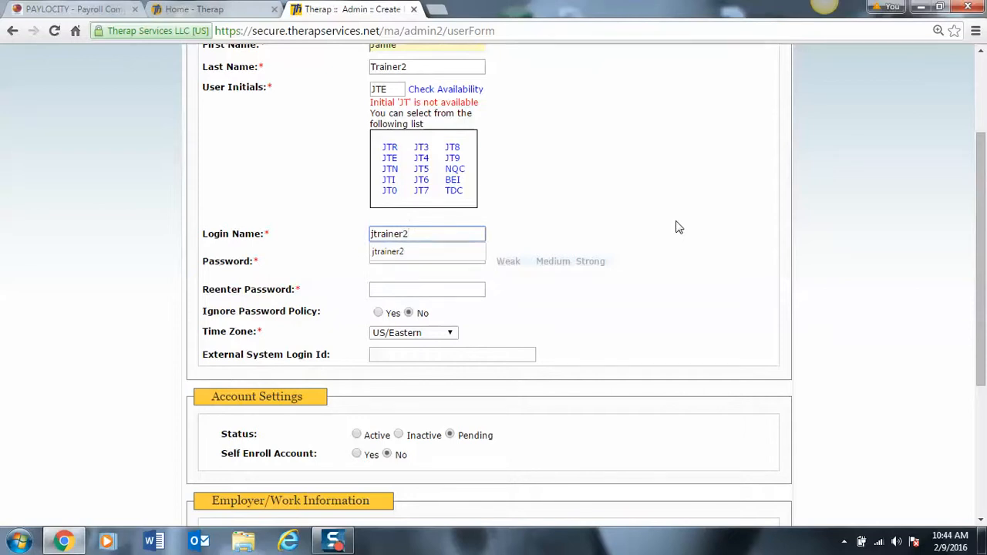
{"action": "left_click", "coordinate": [694, 224]}
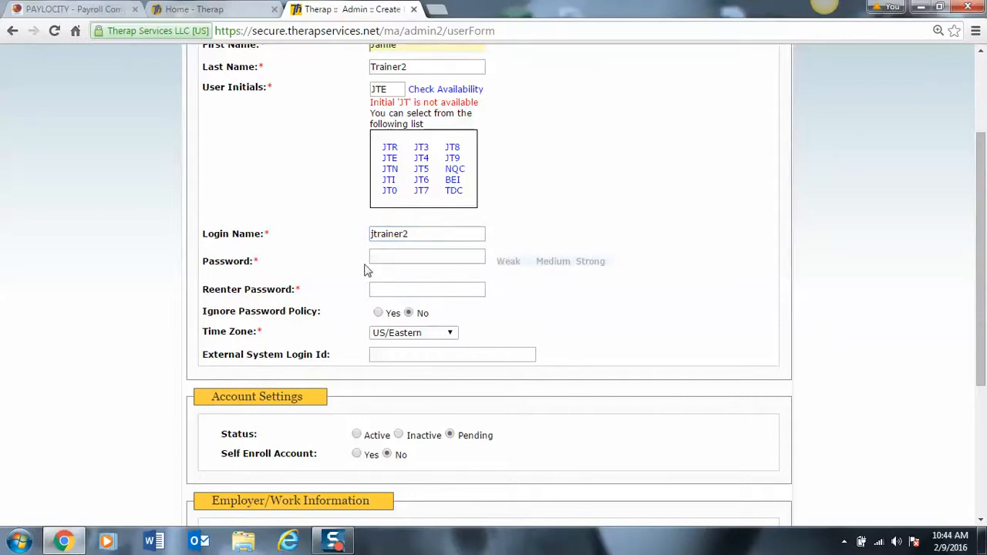
Enter the new user's account password and repeat it in the Reenter Password field
{"action": "left_click", "coordinate": [400, 253]}
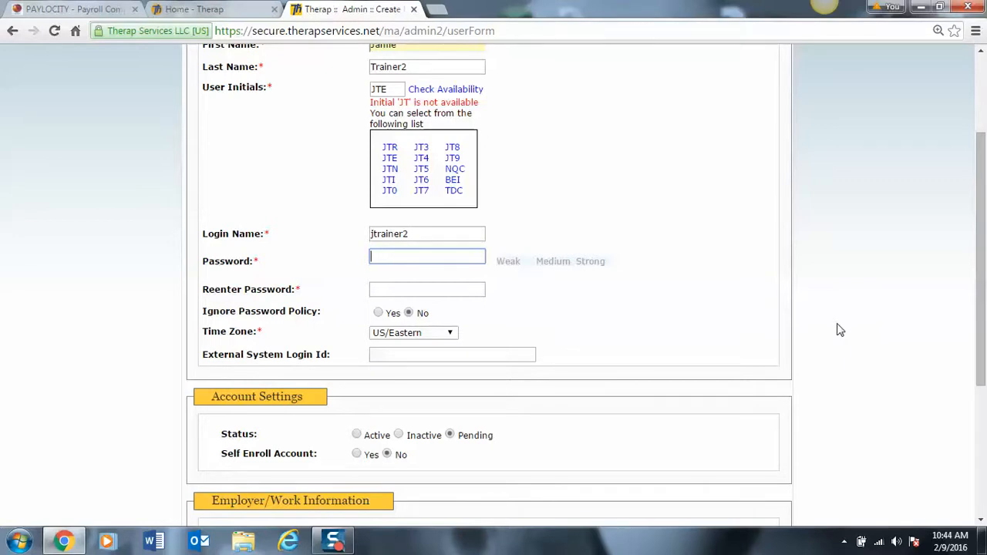
{"action": "type", "text": "••••••"}
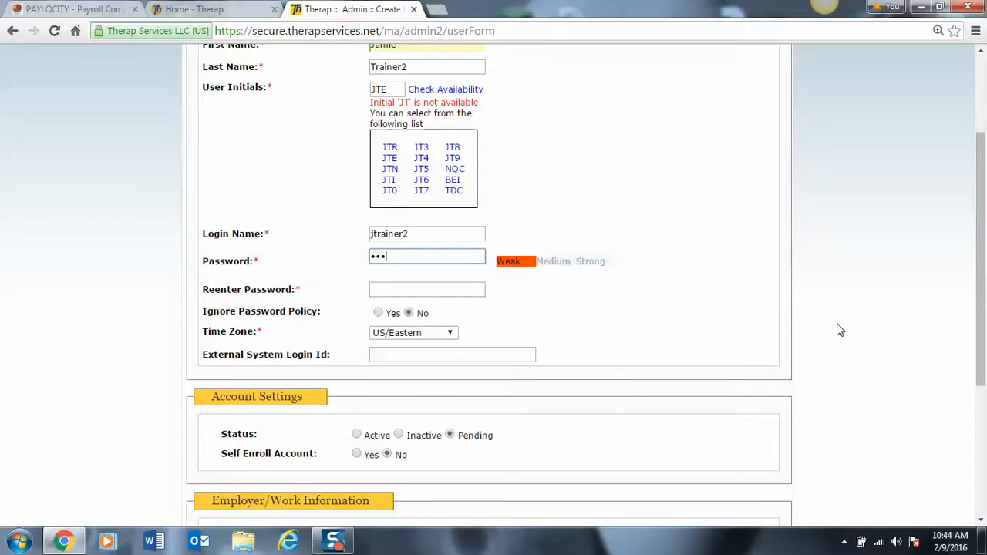
{"action": "type", "text": "•"}
{"action": "left_click", "coordinate": [401, 286]}
{"action": "type", "text": "•••••••"}
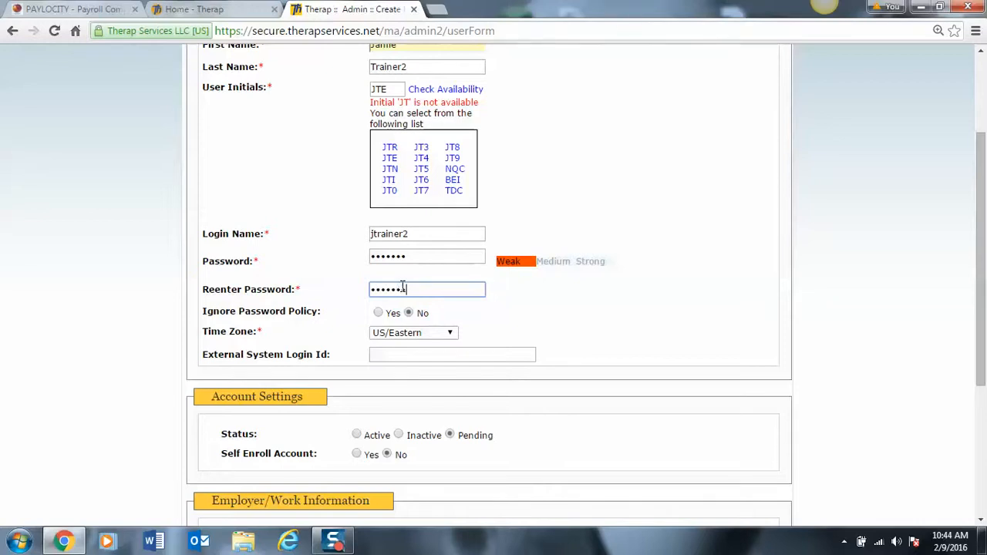
Set the new user's account status to Active
{"action": "scroll", "coordinate": [532, 344], "scroll_direction": "down", "scroll_amount": 3}
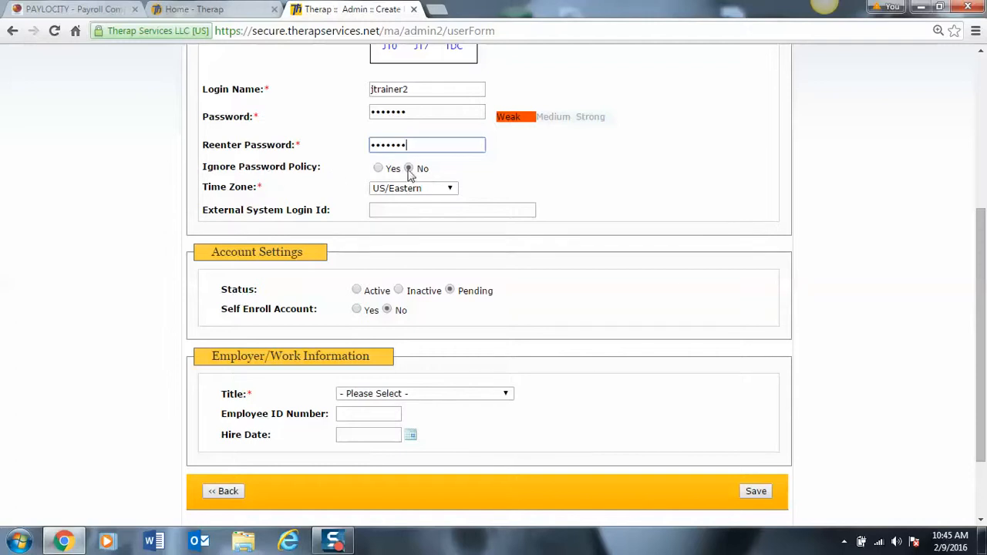
{"action": "scroll", "coordinate": [505, 278], "scroll_direction": "down", "scroll_amount": 2}
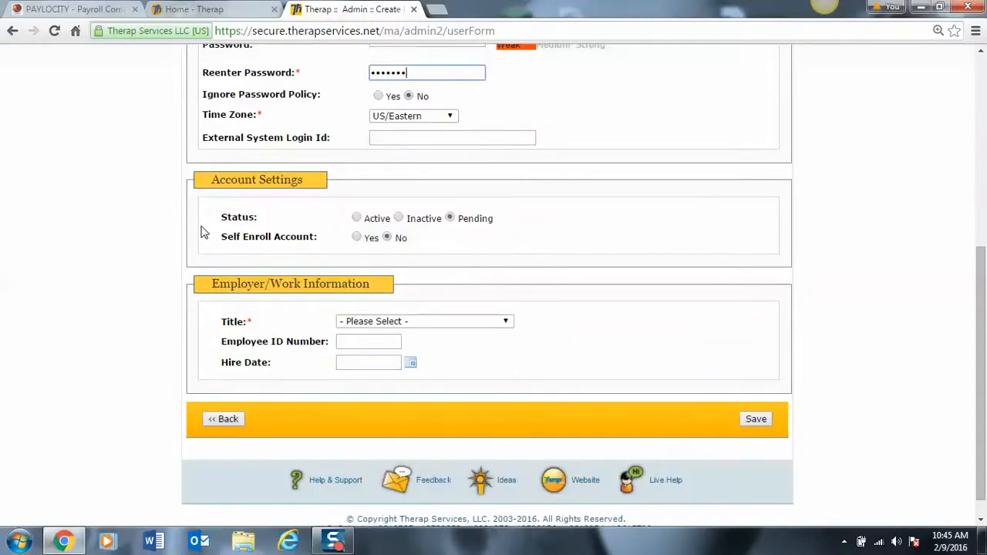
{"action": "left_click", "coordinate": [357, 219]}
Set the employee's title to Direct Support Professional and the hire date to 02/09/2016
{"action": "scroll", "coordinate": [538, 282], "scroll_direction": "down", "scroll_amount": 1}
{"action": "left_click", "coordinate": [506, 297]}
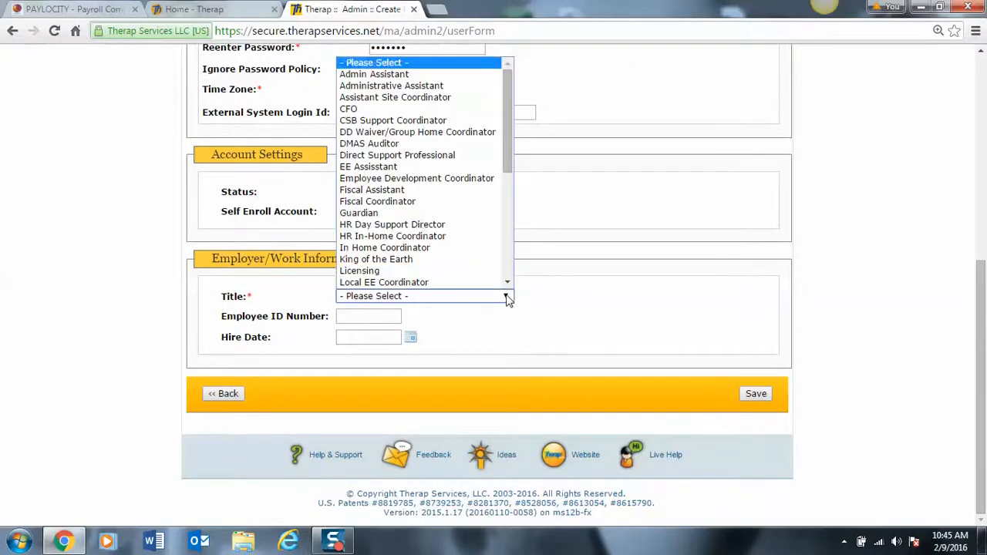
{"action": "left_click", "coordinate": [411, 157]}
{"action": "left_click", "coordinate": [340, 338]}
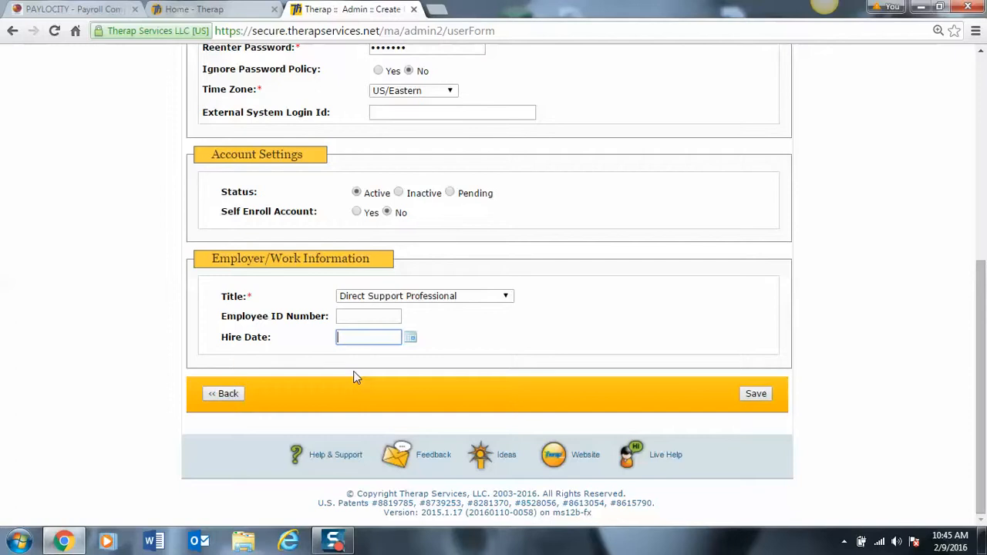
{"action": "type", "text": "02/09"}
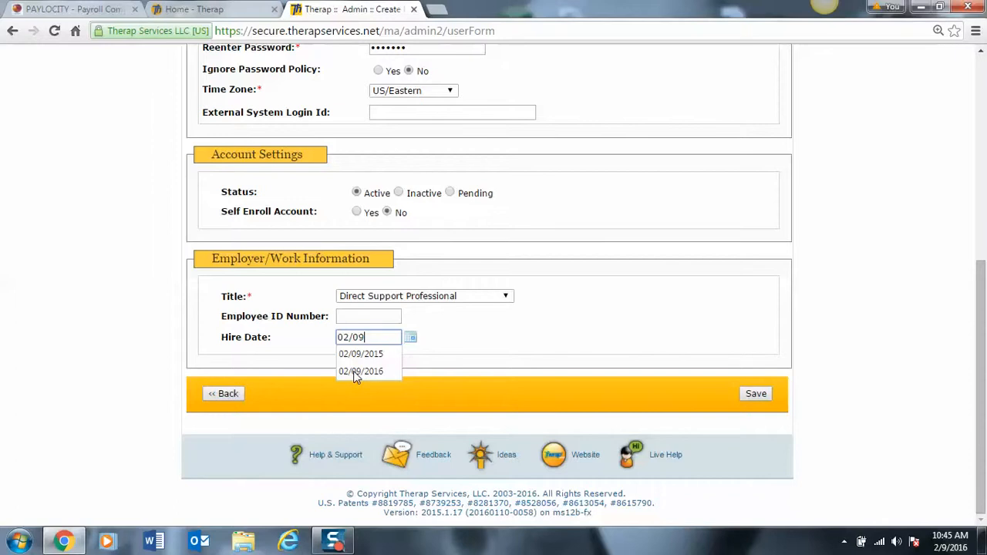
{"action": "type", "text": "/2016"}
{"action": "left_click", "coordinate": [523, 322]}
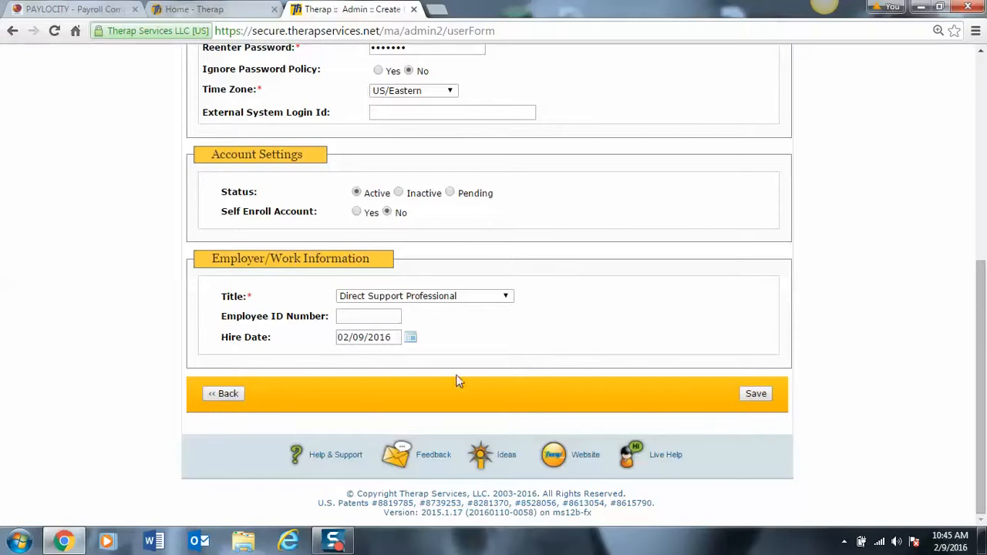
Review the completed new user form and save it
{"action": "scroll", "coordinate": [605, 363], "scroll_direction": "up", "scroll_amount": 4}
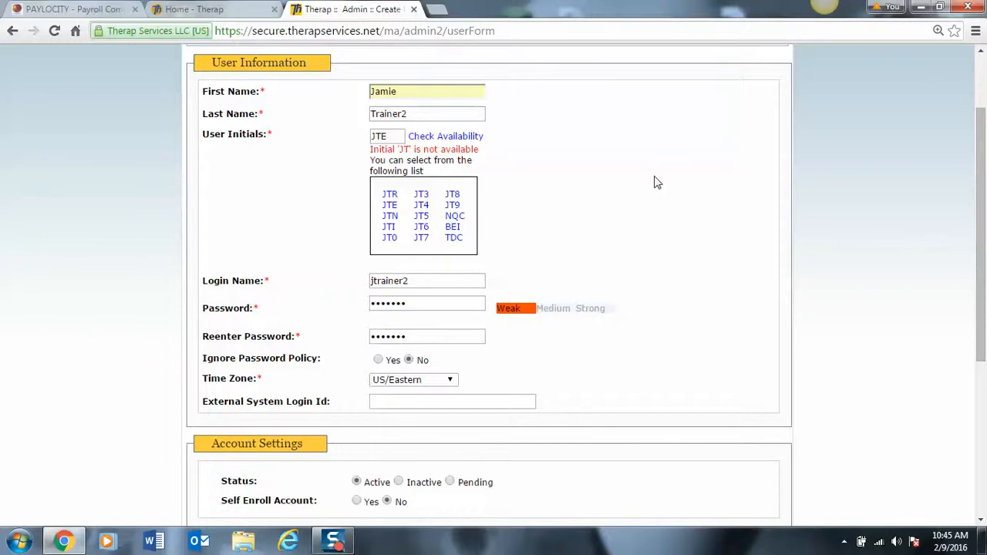
{"action": "scroll", "coordinate": [654, 183], "scroll_direction": "down", "scroll_amount": 1}
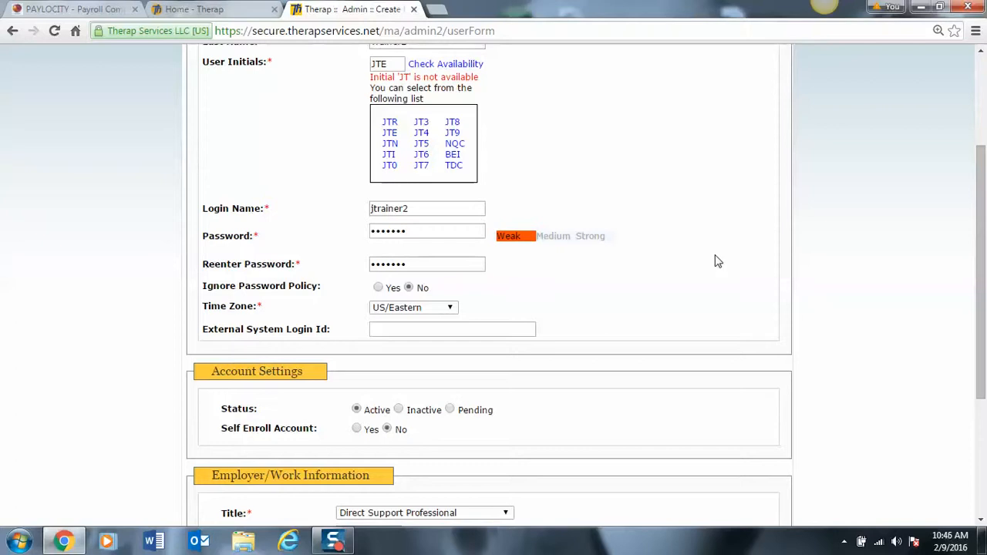
{"action": "scroll", "coordinate": [715, 262], "scroll_direction": "up", "scroll_amount": 1}
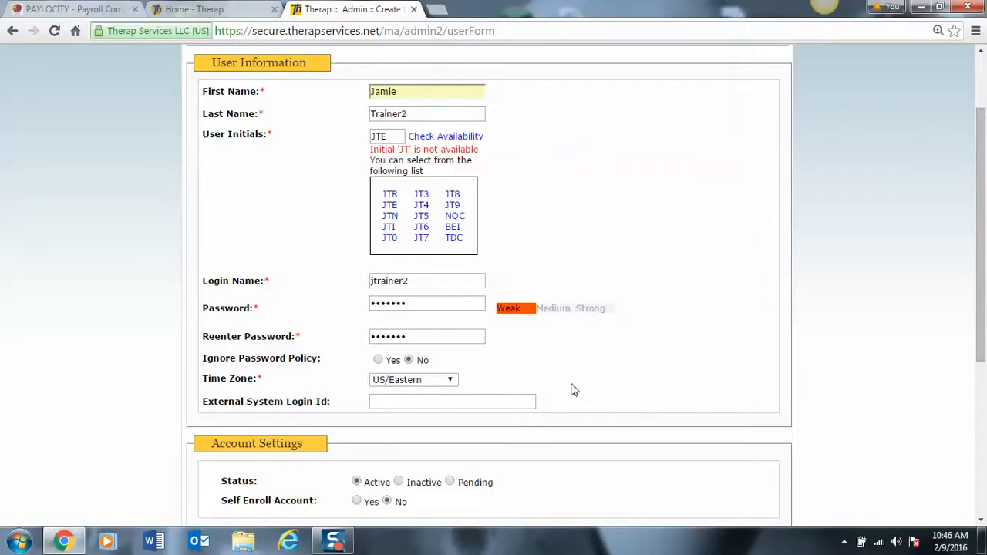
{"action": "scroll", "coordinate": [609, 366], "scroll_direction": "down", "scroll_amount": 4}
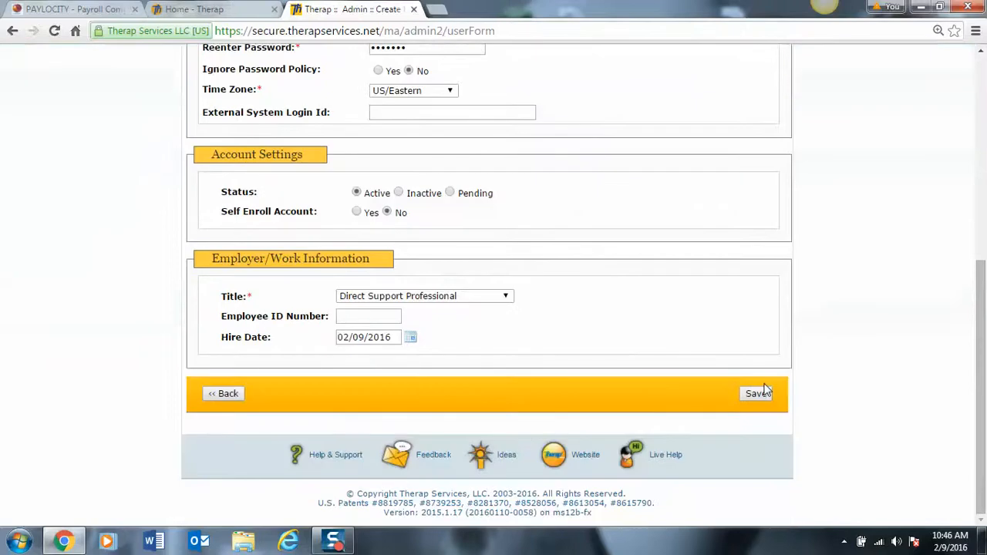
{"action": "left_click", "coordinate": [757, 393]}
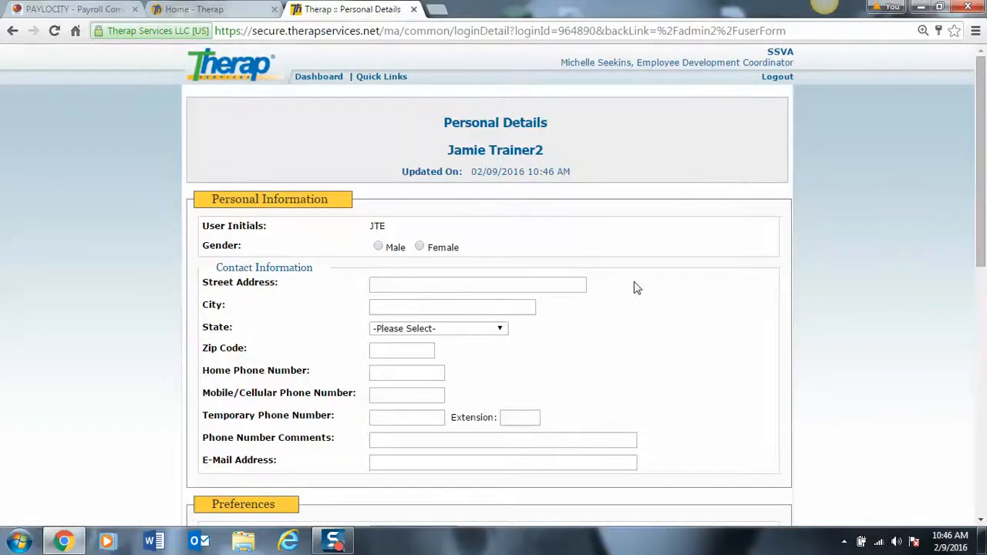
Set the gender to Male in the personal details, update them and go on to the user's privileges
{"action": "scroll", "coordinate": [637, 287], "scroll_direction": "down", "scroll_amount": 1}
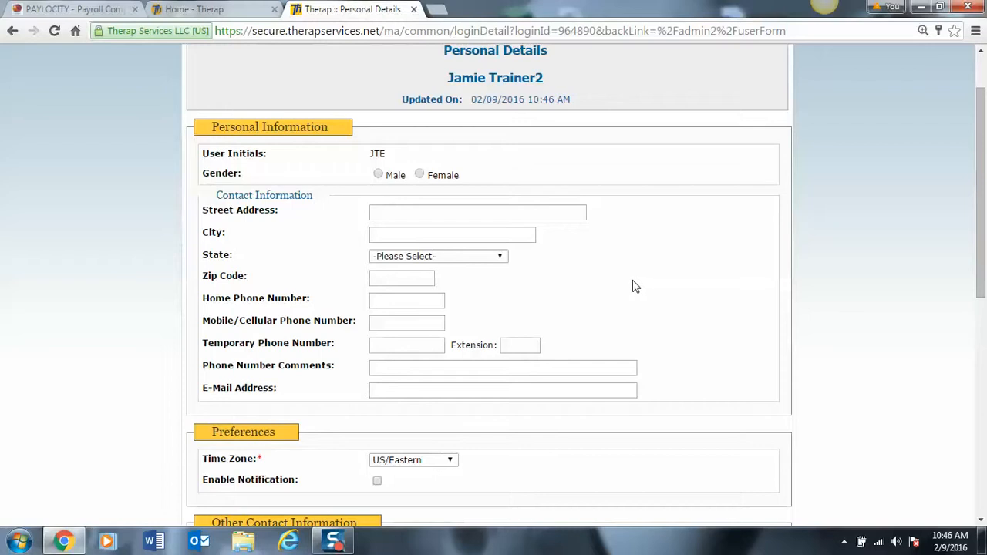
{"action": "scroll", "coordinate": [633, 286], "scroll_direction": "down", "scroll_amount": 1}
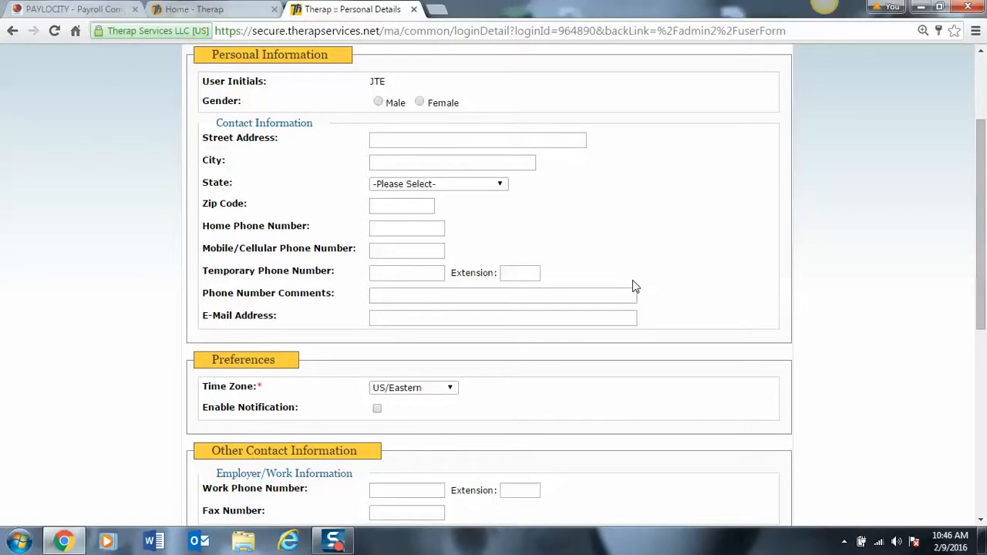
{"action": "left_click", "coordinate": [378, 101]}
{"action": "scroll", "coordinate": [676, 216], "scroll_direction": "down", "scroll_amount": 5}
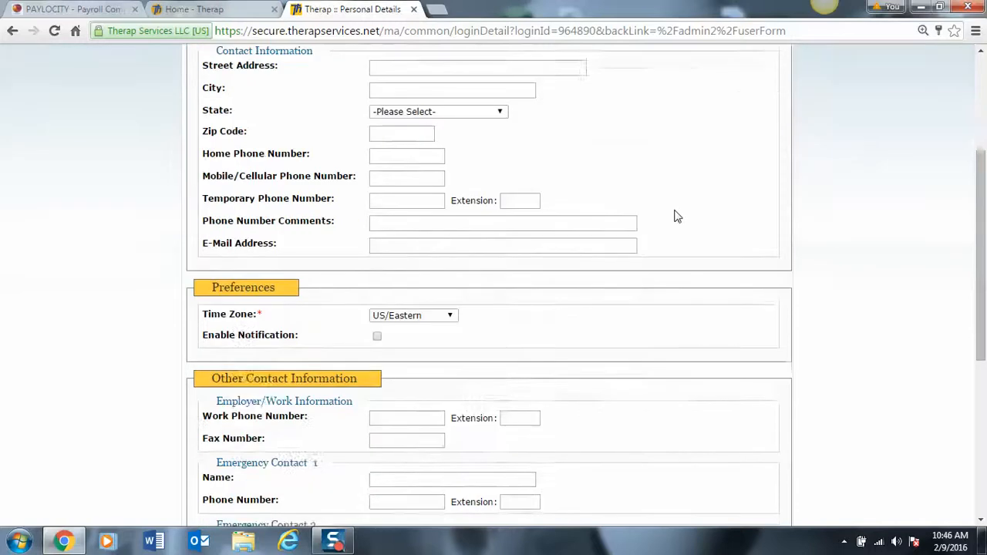
{"action": "scroll", "coordinate": [670, 219], "scroll_direction": "down", "scroll_amount": 1}
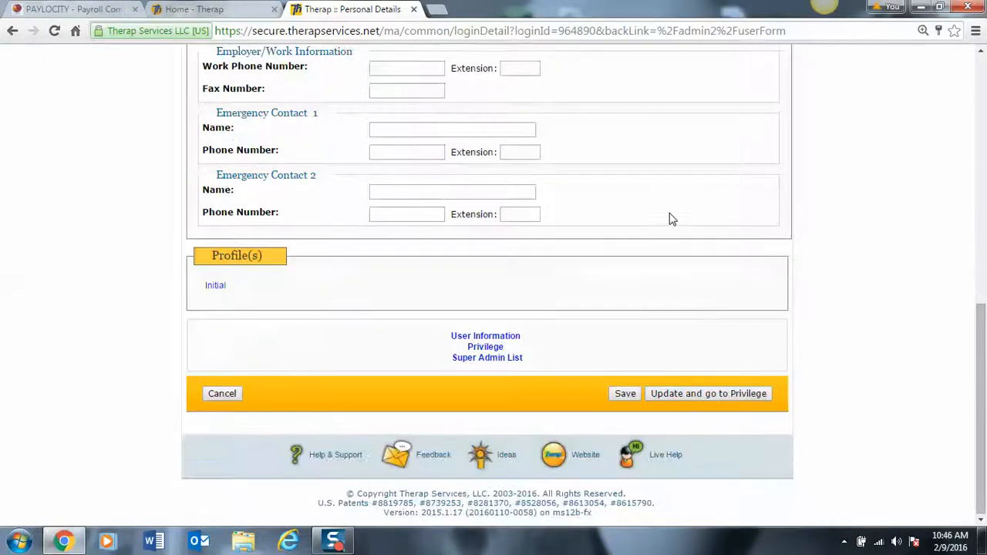
{"action": "left_click", "coordinate": [713, 393]}
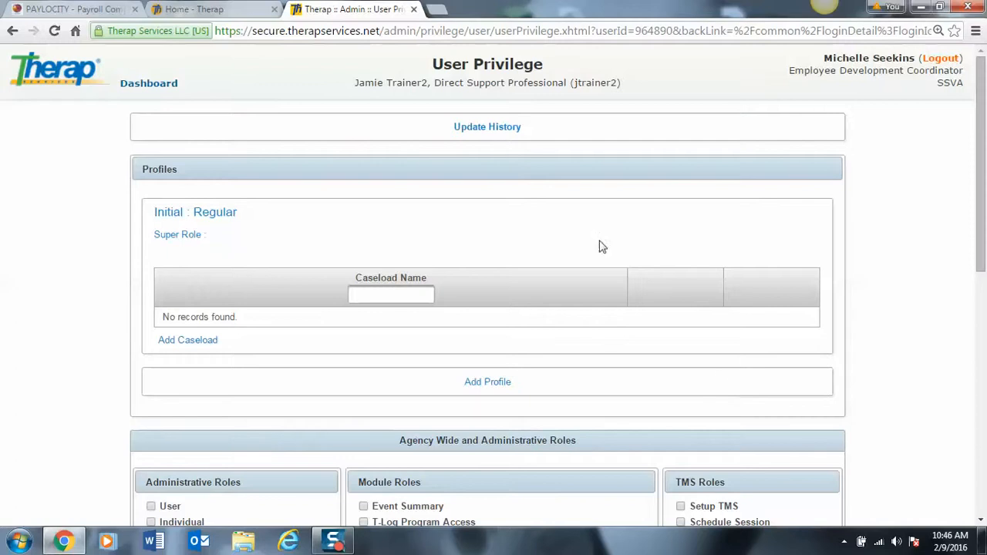
Assign the Direct Support Professional super role to the user's Initial profile
{"action": "left_click", "coordinate": [186, 239]}
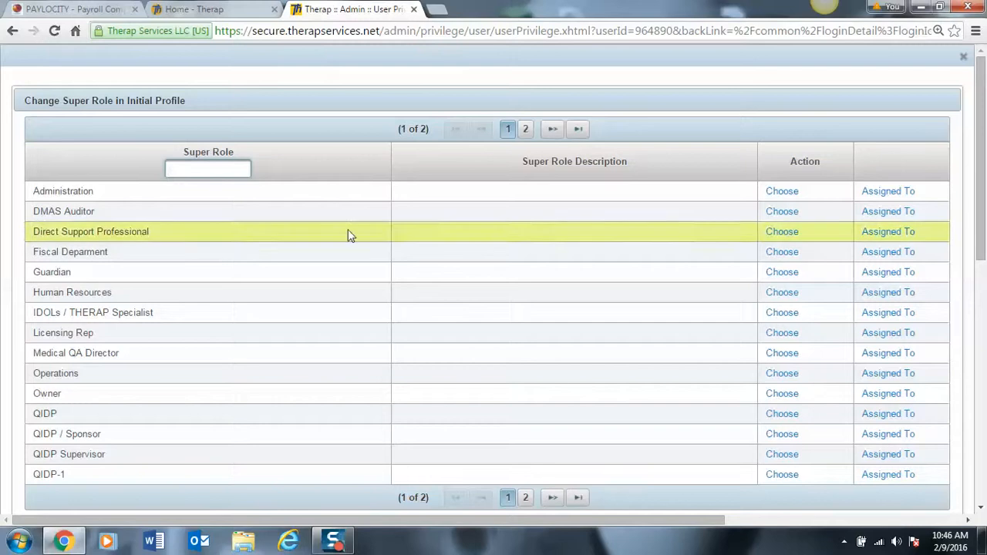
{"action": "left_click", "coordinate": [775, 235]}
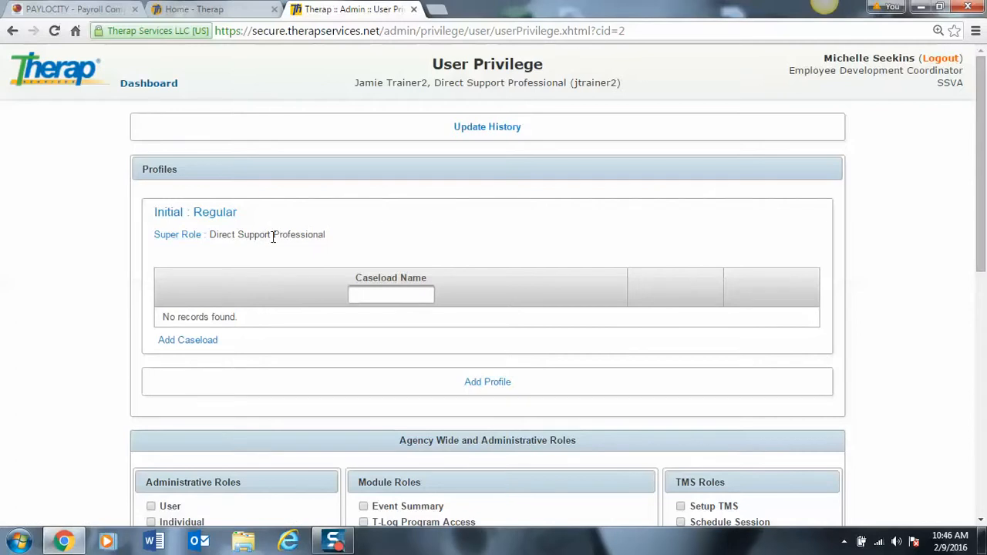
{"action": "scroll", "coordinate": [279, 246], "scroll_direction": "down", "scroll_amount": 1}
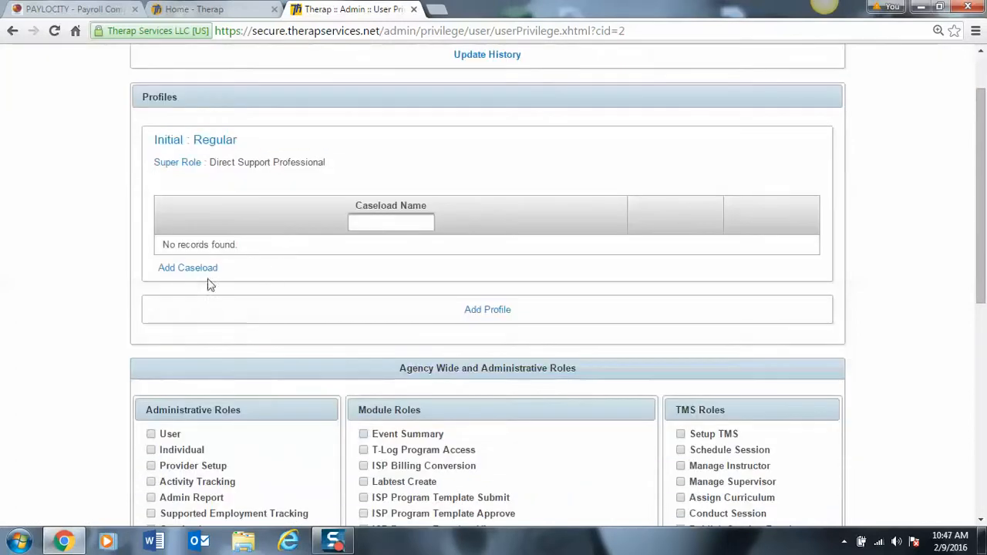
Add the test individual's caseload to the user's Initial profile
{"action": "left_click", "coordinate": [172, 270]}
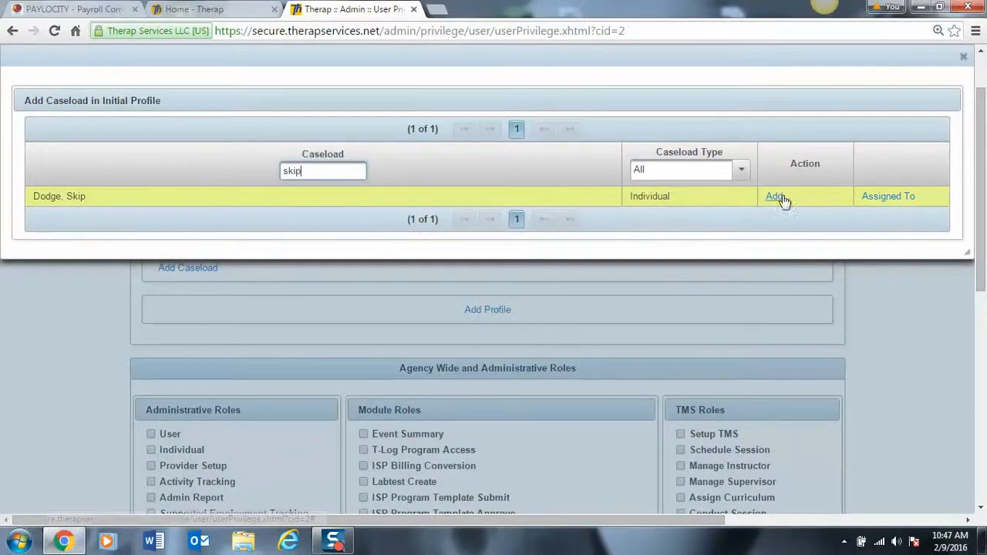
{"action": "left_click", "coordinate": [774, 197]}
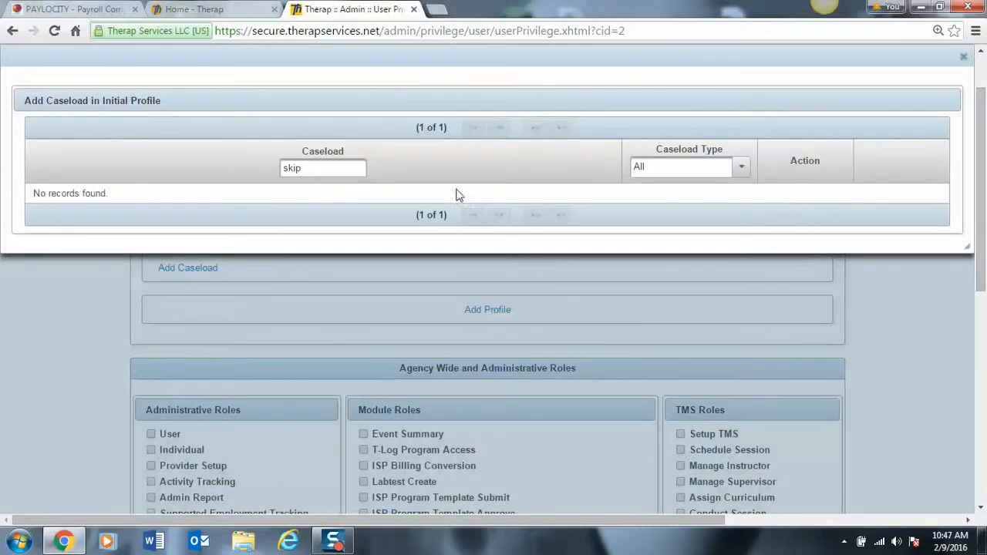
{"action": "left_click", "coordinate": [963, 59]}
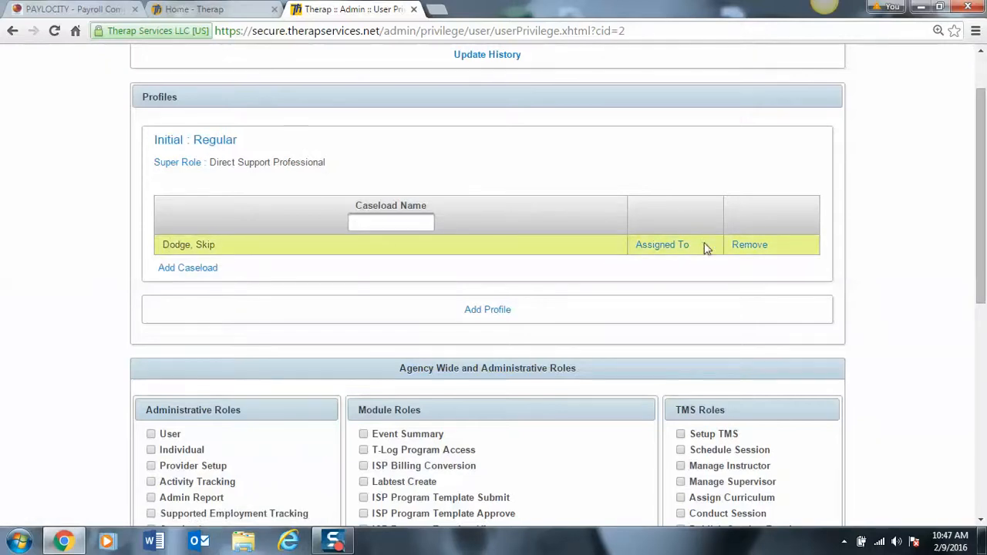
Grant the user the View Report role under TMS Roles and save the privileges
{"action": "scroll", "coordinate": [644, 264], "scroll_direction": "down", "scroll_amount": 4}
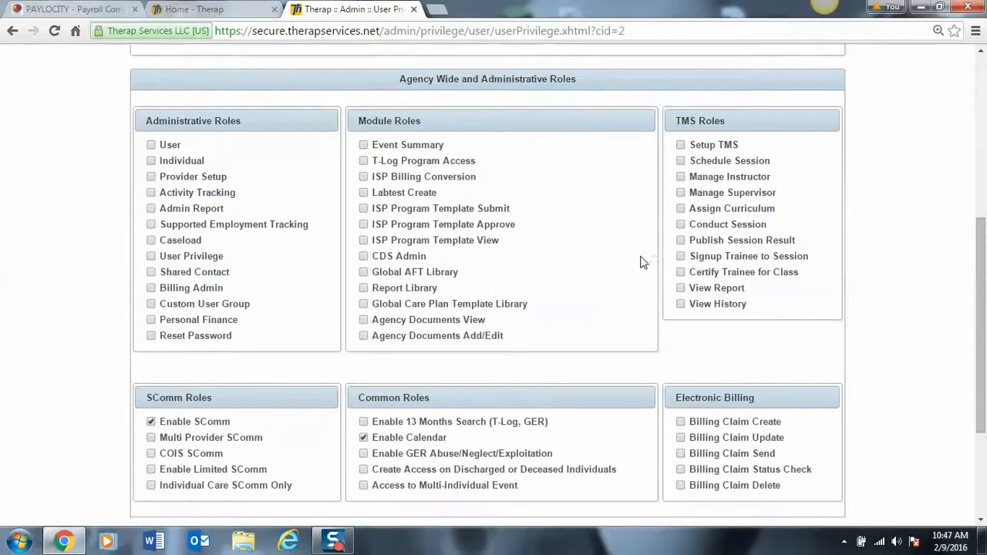
{"action": "left_click", "coordinate": [152, 146]}
{"action": "left_click", "coordinate": [681, 289]}
{"action": "scroll", "coordinate": [728, 310], "scroll_direction": "down", "scroll_amount": 2}
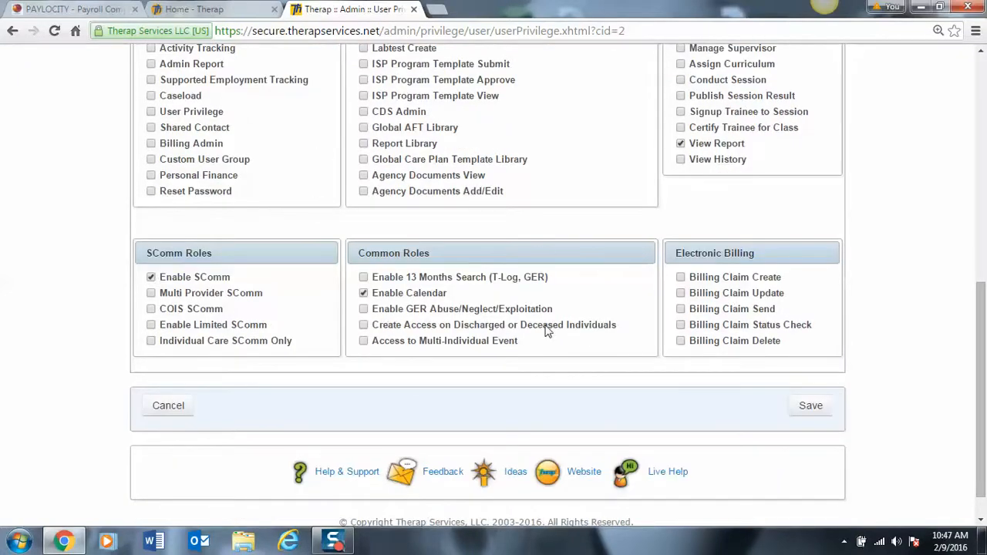
{"action": "left_click", "coordinate": [816, 408]}
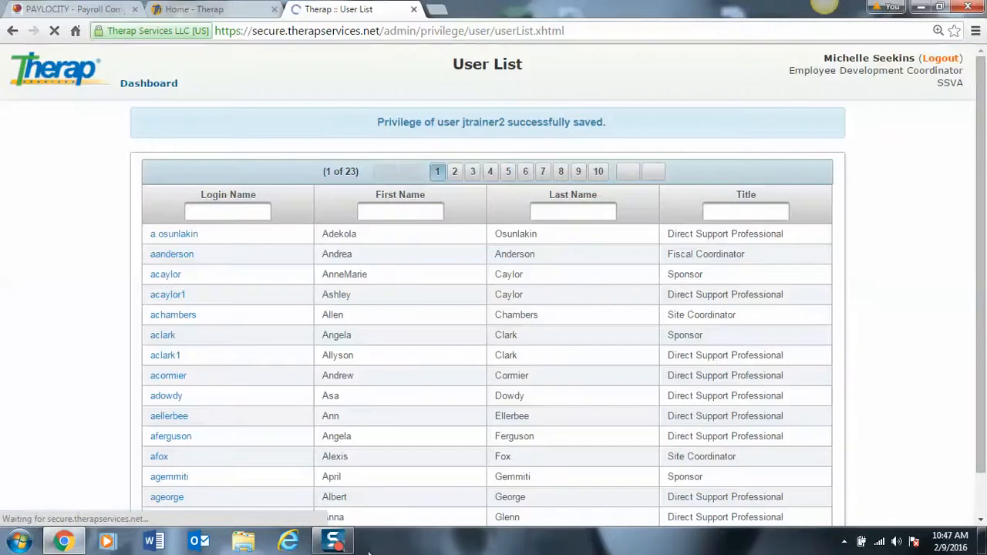
{"action": "mouse_move", "coordinate": [336, 545]}
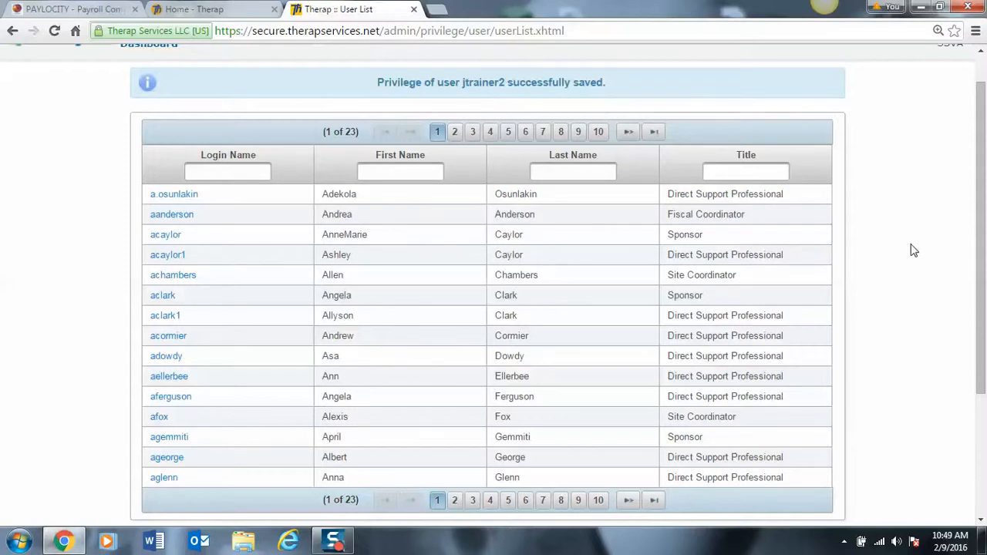
Return to the dashboard and open the training course assignment for trainees in the Training Management System
{"action": "scroll", "coordinate": [913, 251], "scroll_direction": "up", "scroll_amount": 1}
{"action": "left_click", "coordinate": [145, 91]}
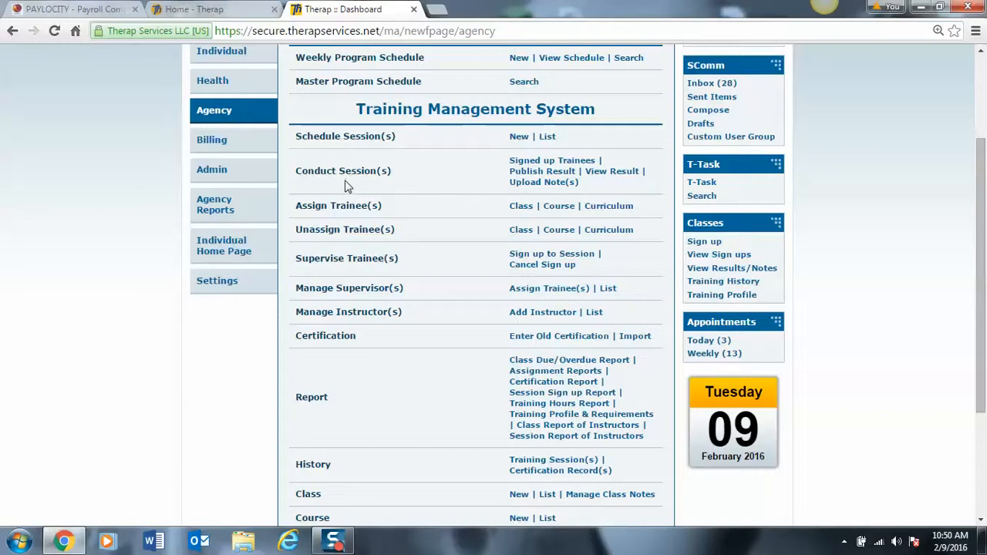
{"action": "left_click", "coordinate": [566, 207]}
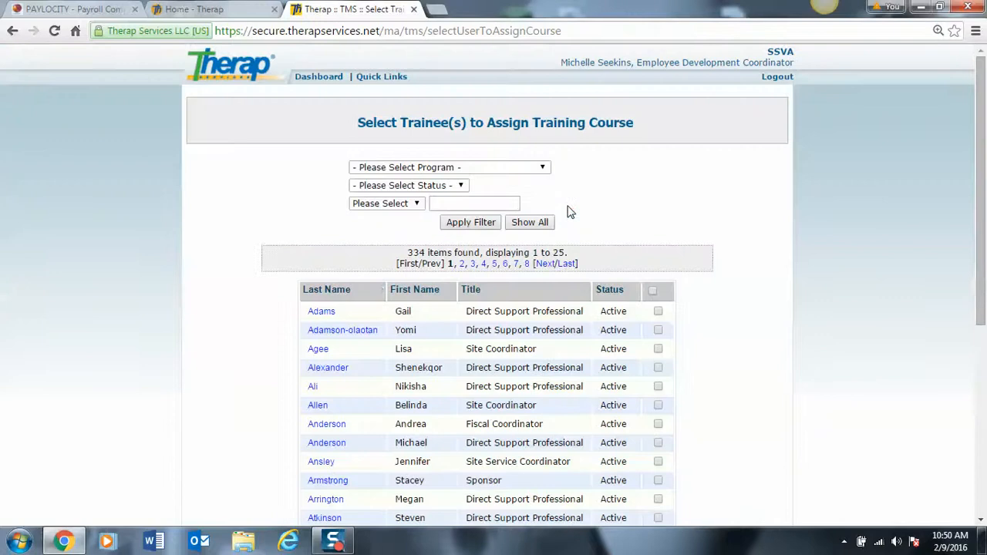
{"action": "scroll", "coordinate": [560, 310], "scroll_direction": "down", "scroll_amount": 6}
{"action": "scroll", "coordinate": [558, 308], "scroll_direction": "up", "scroll_amount": 6}
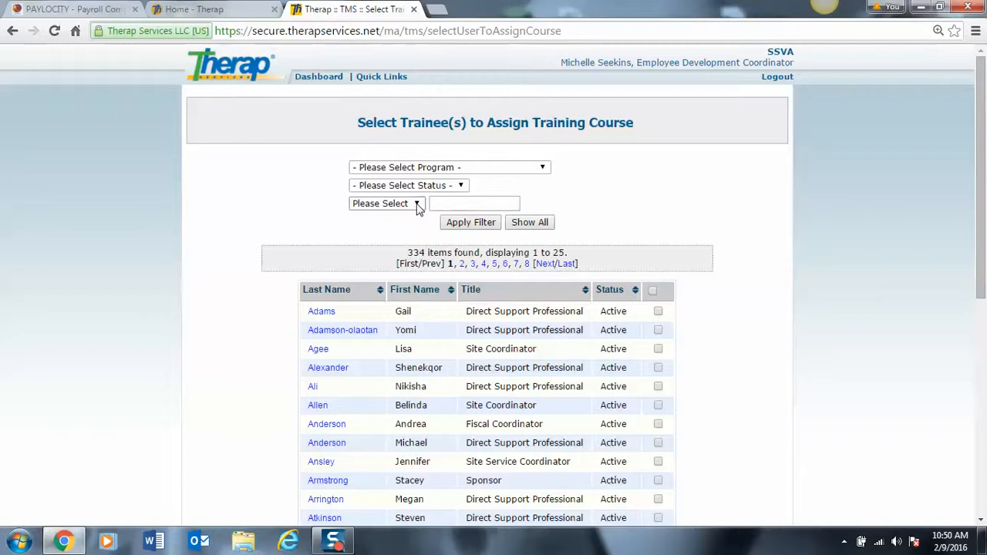
Filter the trainee list by the new user's last name
{"action": "left_click", "coordinate": [417, 204]}
{"action": "left_click", "coordinate": [413, 227]}
{"action": "left_click", "coordinate": [454, 205]}
{"action": "type", "text": "train"}
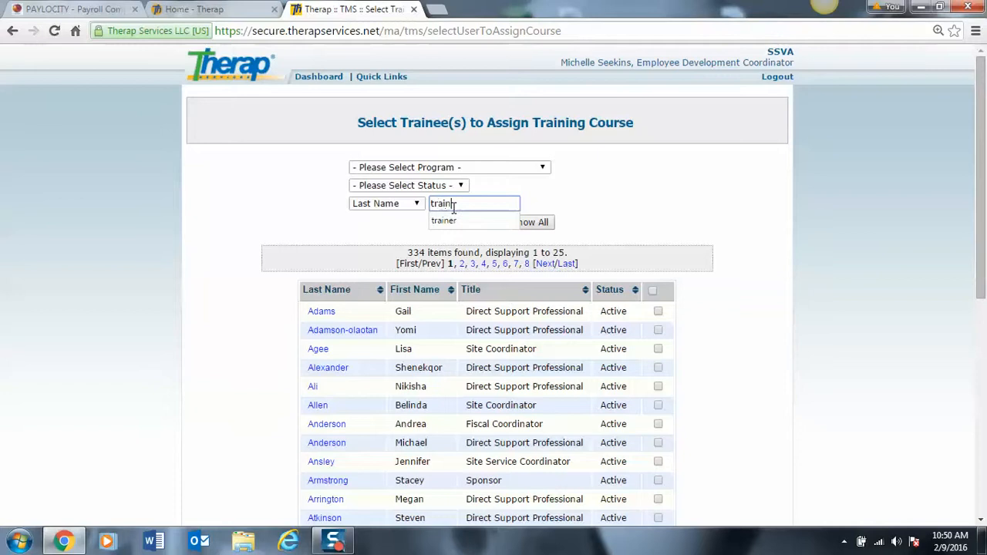
{"action": "type", "text": "er2"}
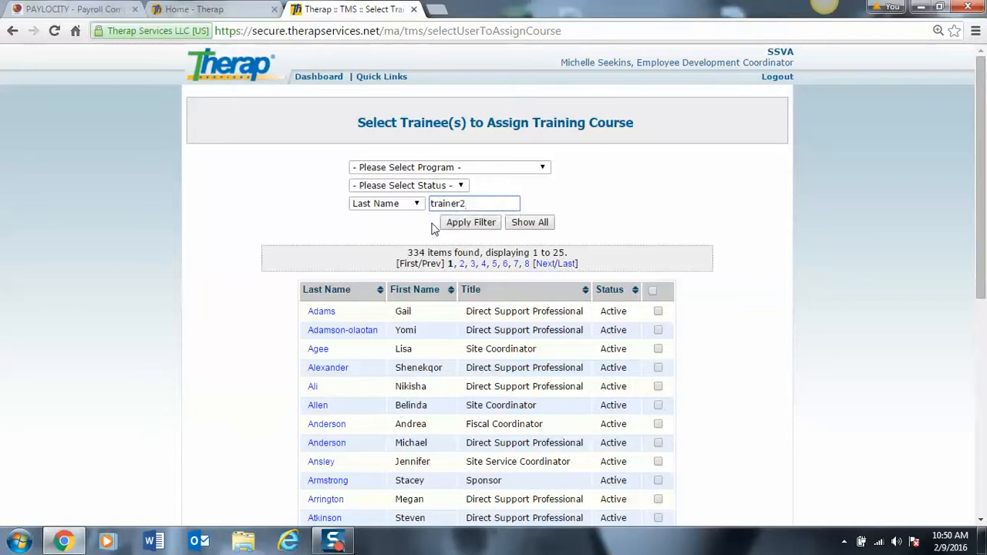
{"action": "left_click", "coordinate": [452, 224]}
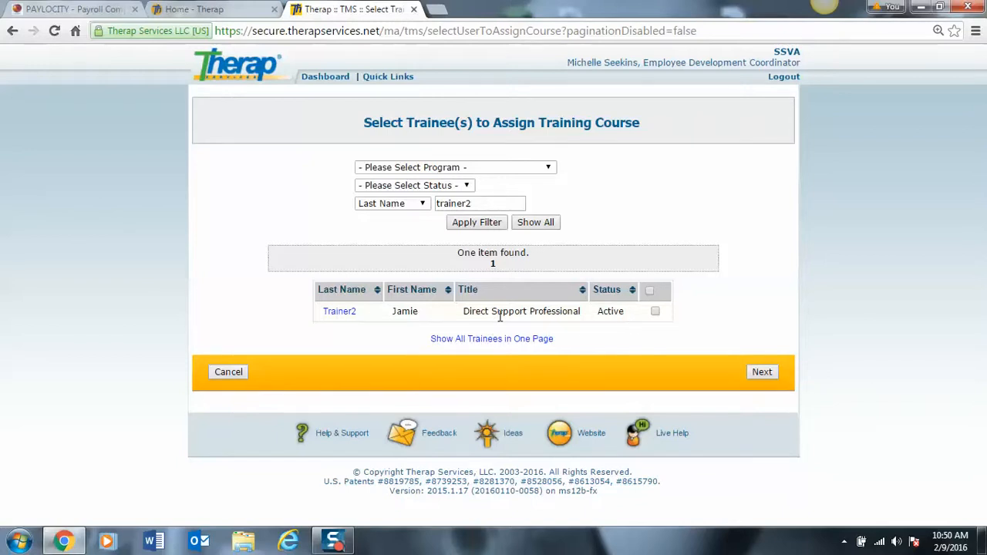
Check the new trainee's existing course assignments and assign the DSP Training - Lynchburg course
{"action": "left_click", "coordinate": [339, 312]}
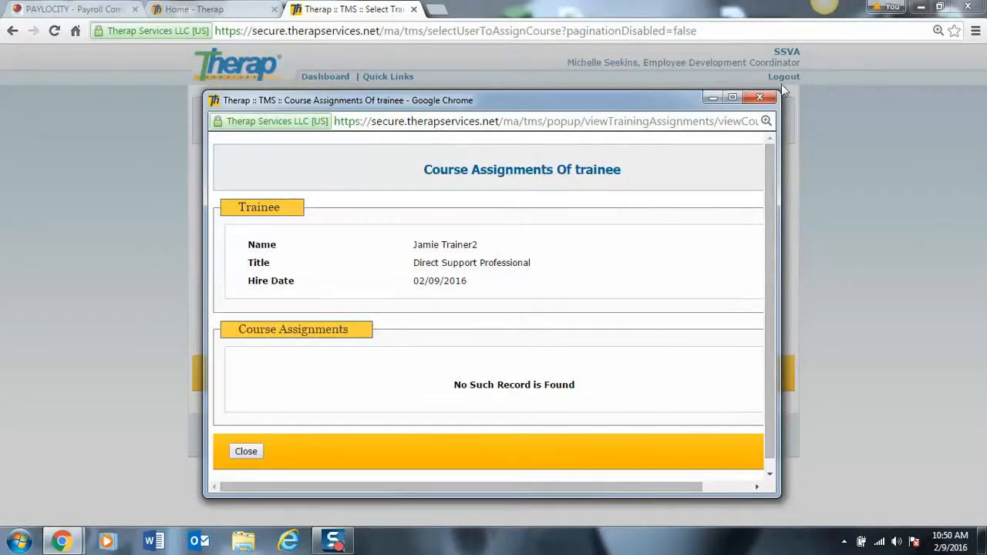
{"action": "left_click", "coordinate": [759, 96]}
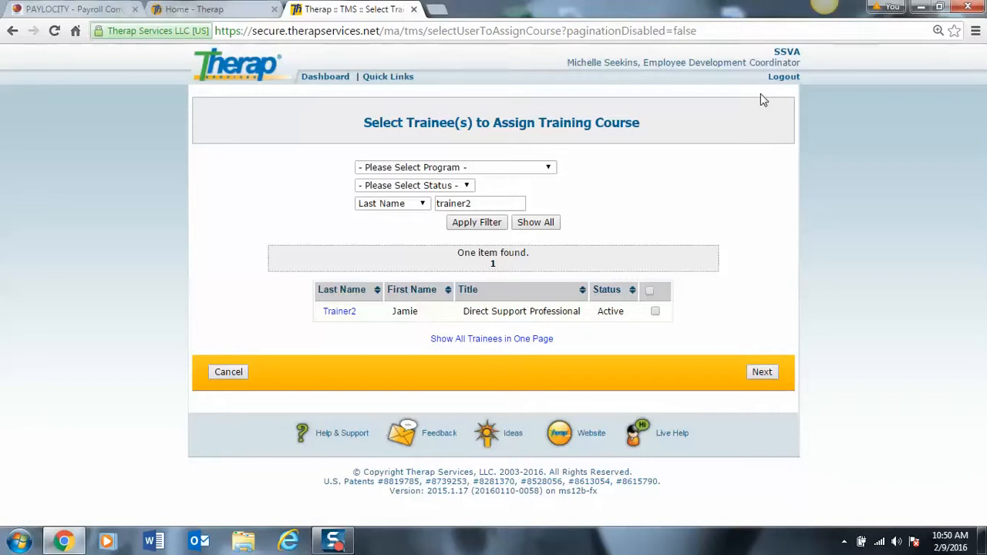
{"action": "left_click", "coordinate": [654, 311]}
{"action": "left_click", "coordinate": [761, 372]}
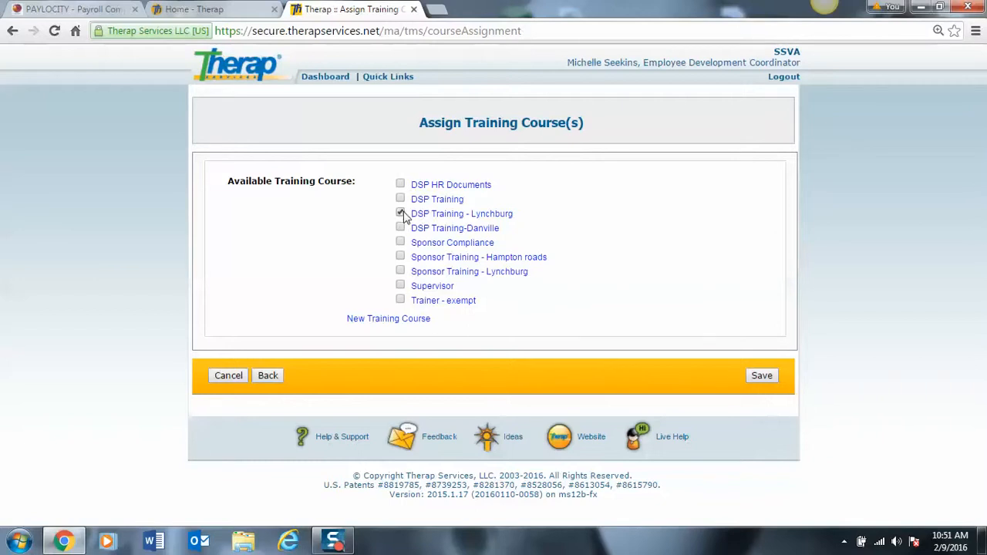
{"action": "left_click", "coordinate": [768, 379]}
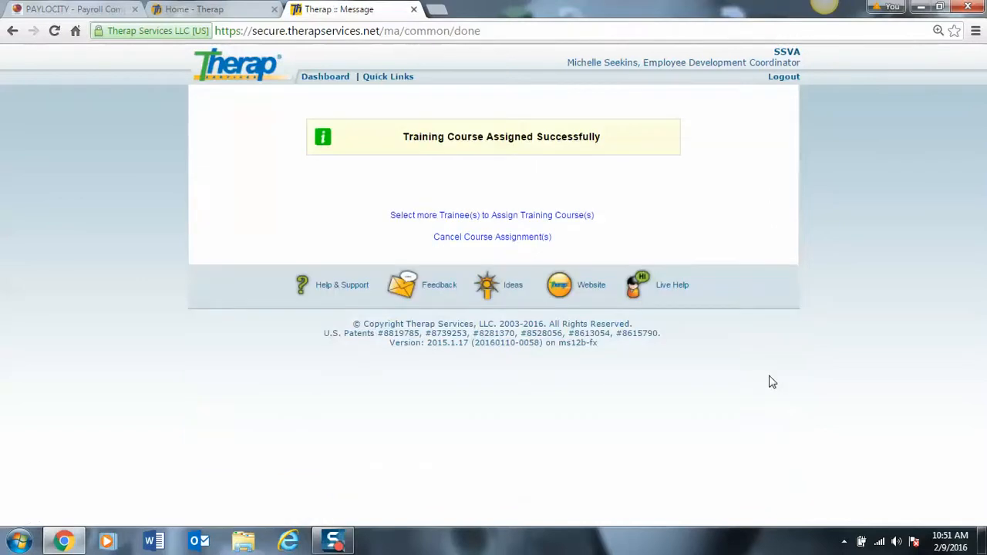
Return to the dashboard and examine the Training Management System options for supervising trainees and managing supervisors
{"action": "left_click", "coordinate": [319, 79]}
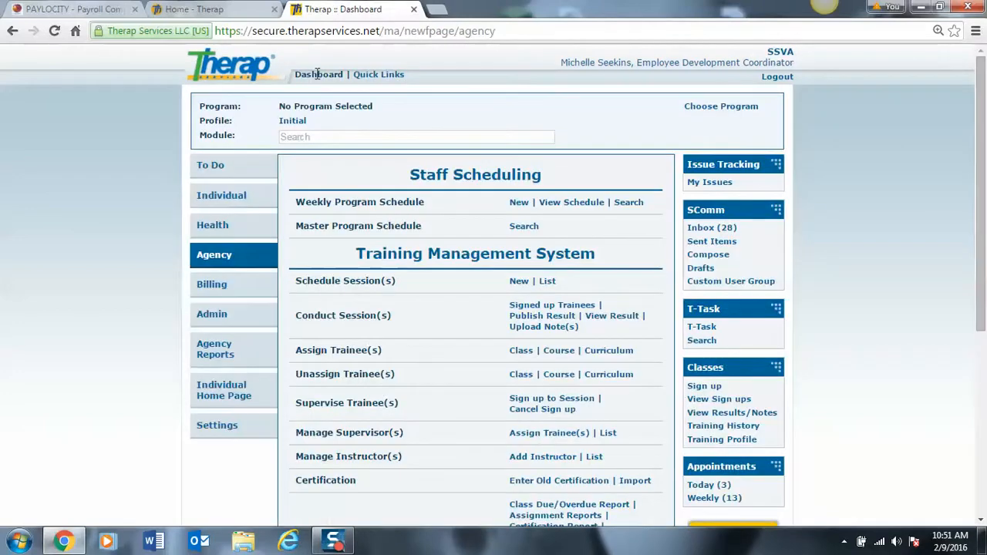
{"action": "scroll", "coordinate": [558, 280], "scroll_direction": "down", "scroll_amount": 1}
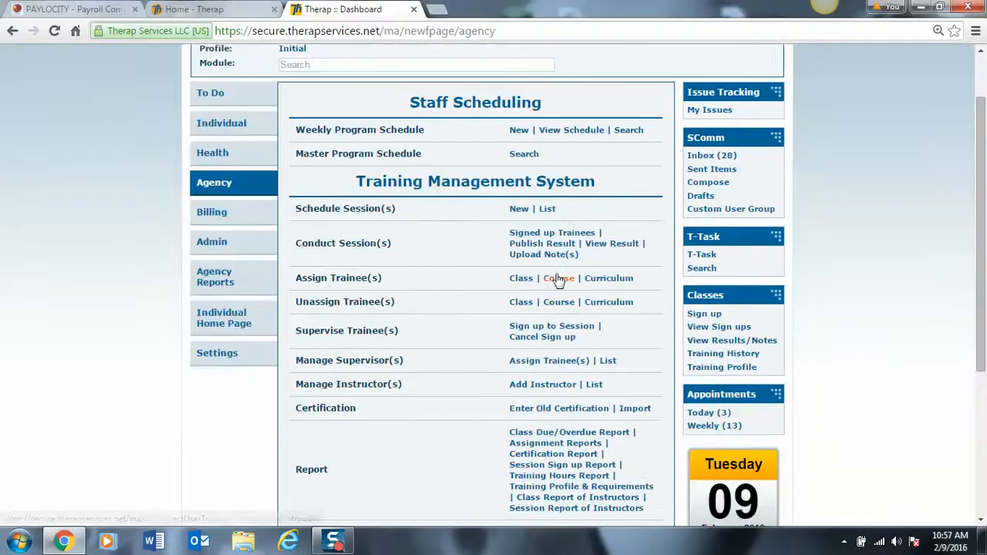
{"action": "scroll", "coordinate": [558, 280], "scroll_direction": "down", "scroll_amount": 1}
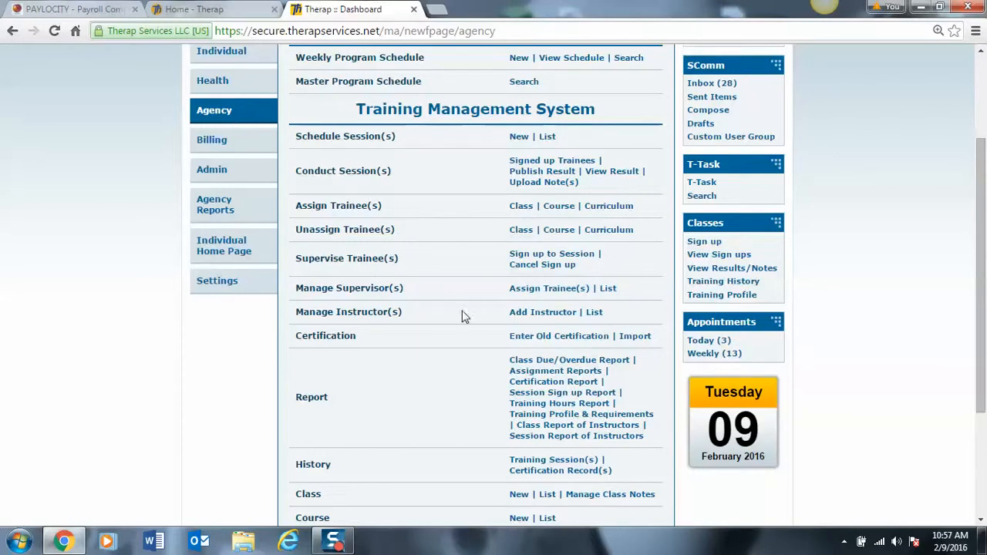
{"action": "scroll", "coordinate": [396, 176], "scroll_direction": "up", "scroll_amount": 1}
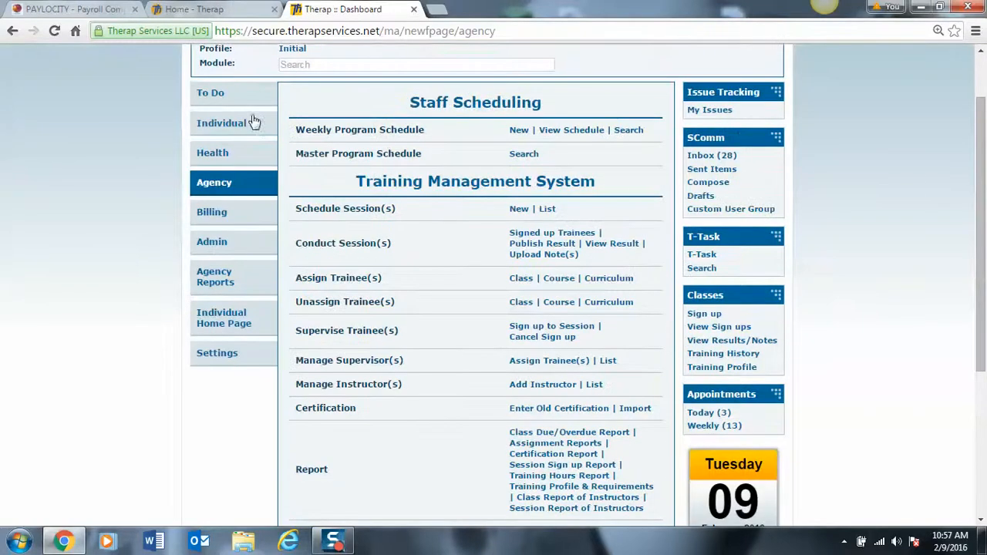
{"action": "scroll", "coordinate": [434, 285], "scroll_direction": "down", "scroll_amount": 3}
{"action": "scroll", "coordinate": [370, 252], "scroll_direction": "up", "scroll_amount": 2}
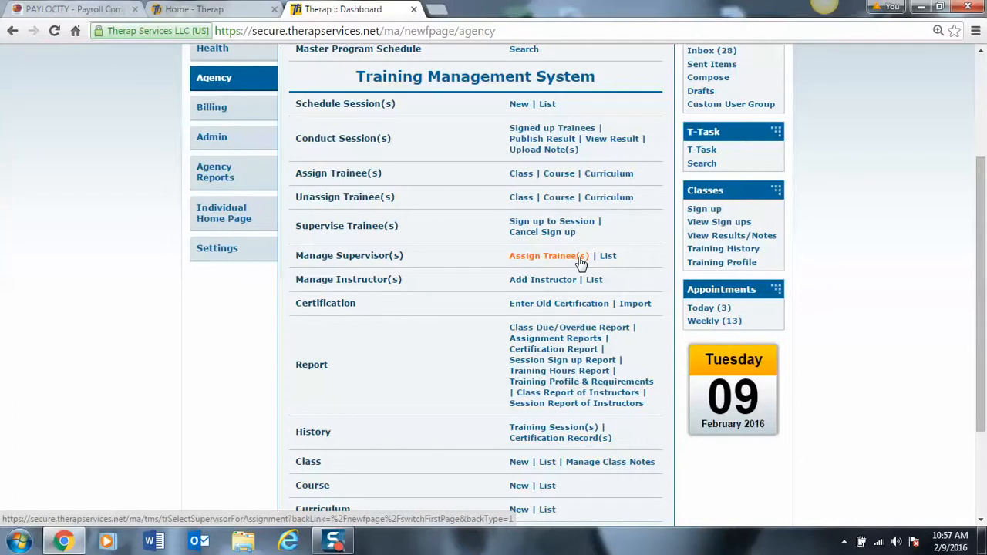
{"action": "scroll", "coordinate": [581, 263], "scroll_direction": "up", "scroll_amount": 3}
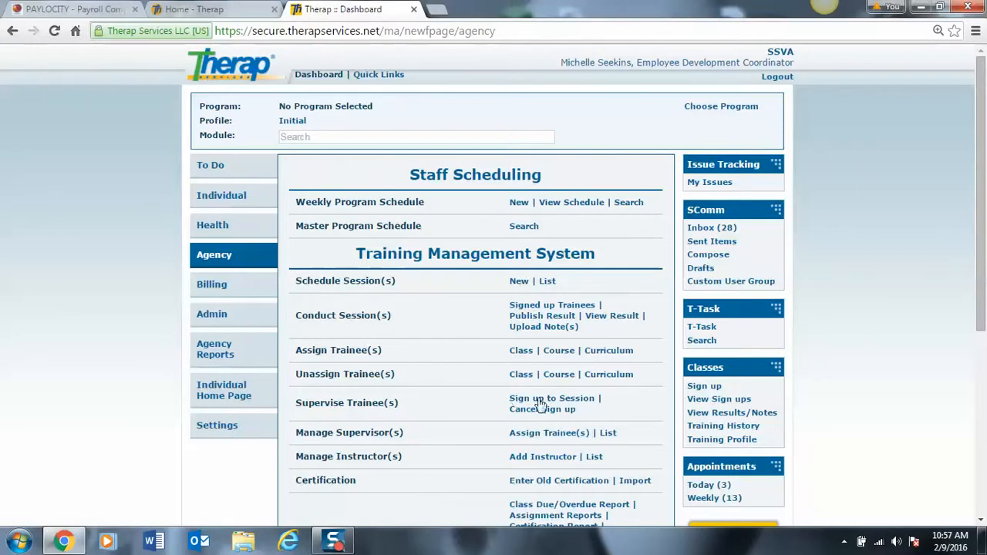
{"action": "scroll", "coordinate": [507, 403], "scroll_direction": "down", "scroll_amount": 1}
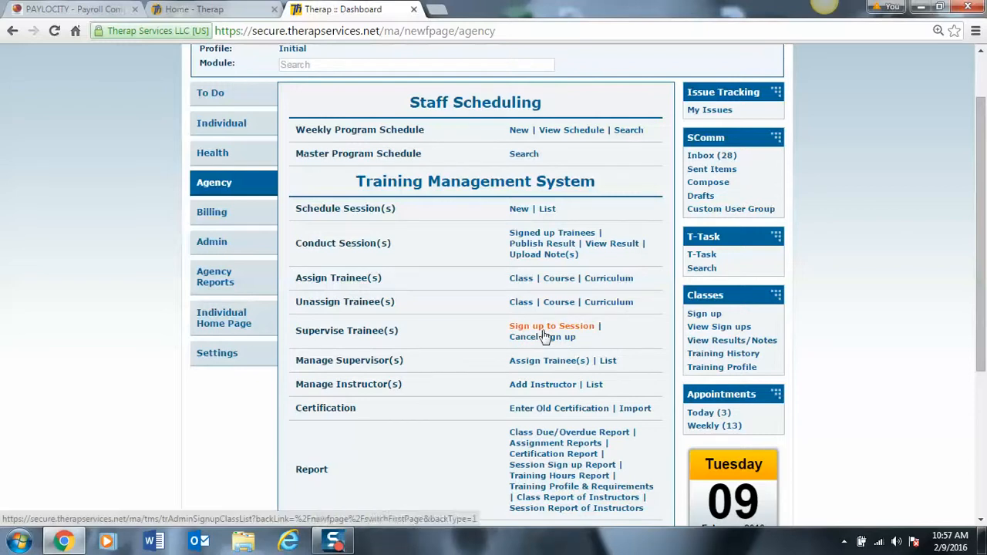
{"action": "scroll", "coordinate": [451, 382], "scroll_direction": "down", "scroll_amount": 1}
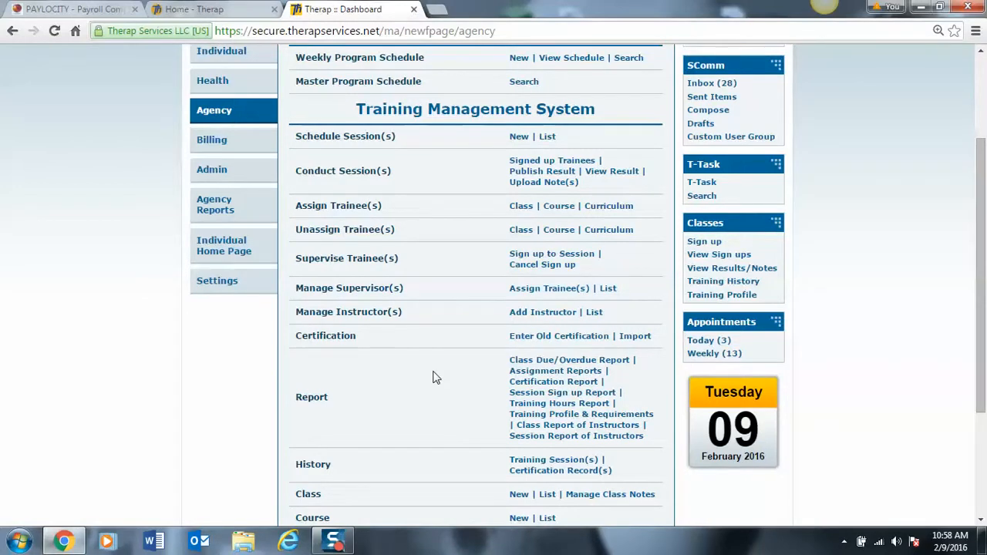
Choose the Employee Development Coordinator as training supervisor and search for the new trainee by last name
{"action": "left_click", "coordinate": [540, 292]}
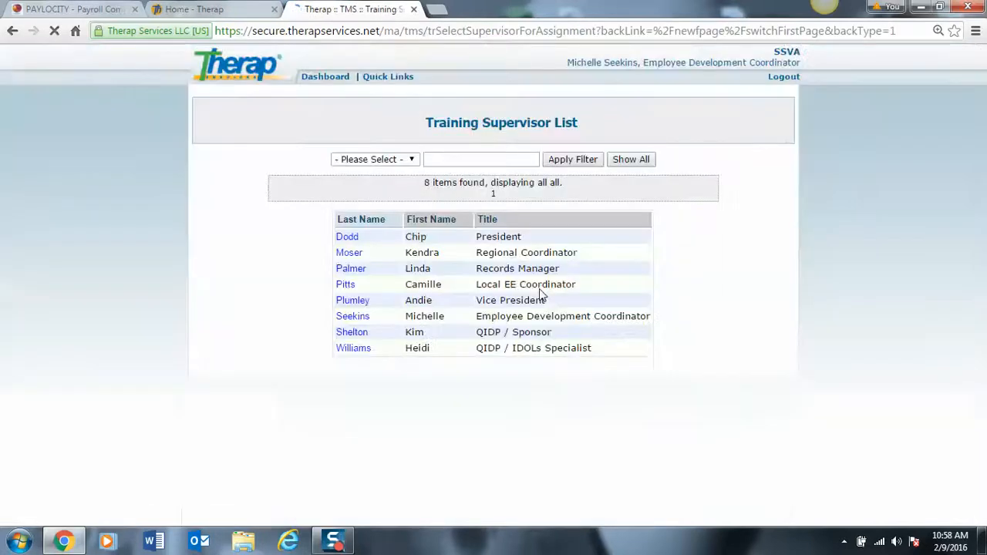
{"action": "left_click", "coordinate": [348, 319]}
{"action": "left_click", "coordinate": [508, 285]}
{"action": "type", "text": "tr"}
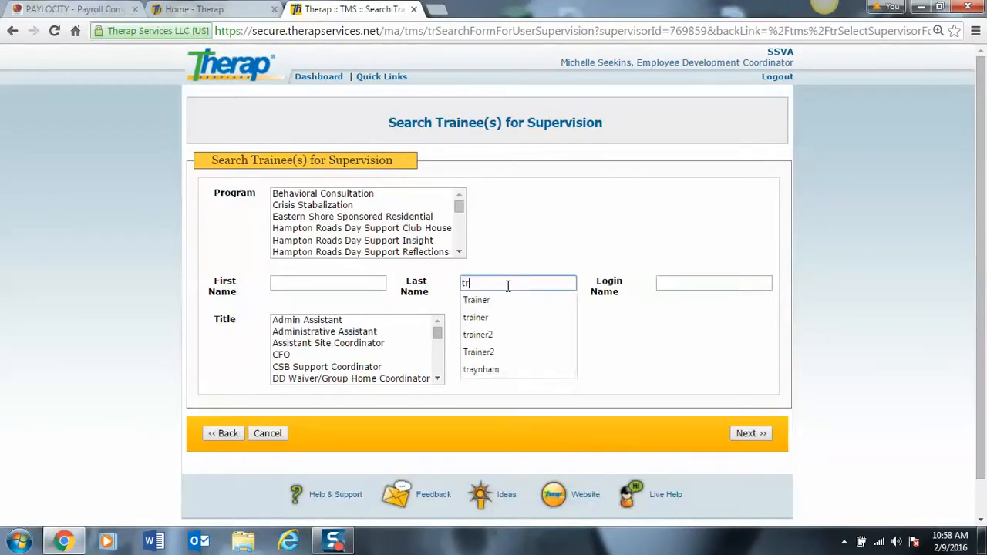
{"action": "type", "text": "ainer2"}
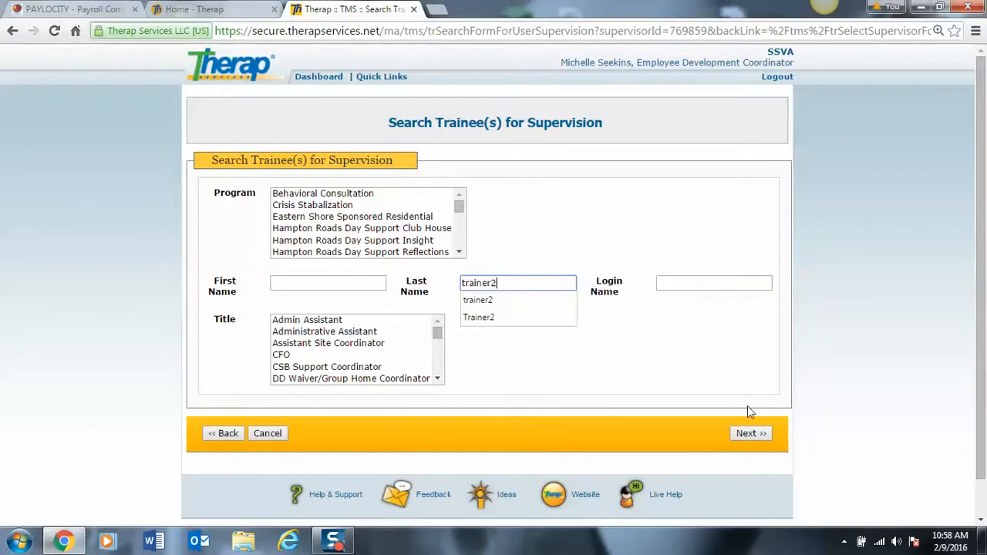
{"action": "left_click", "coordinate": [746, 434]}
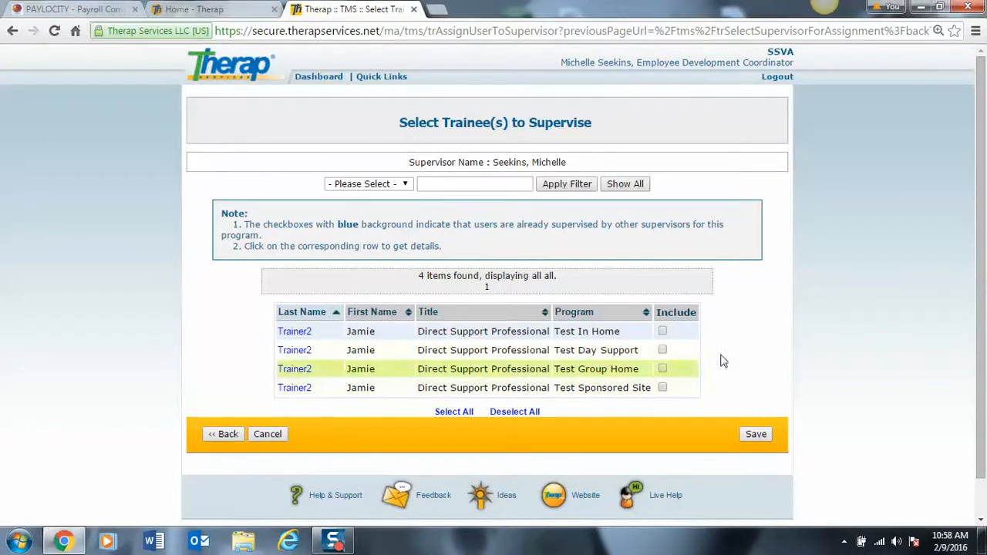
Place the trainee under this supervisor for Test In Home, Test Day Support, Test Group Home and Test Sponsored Site, and save
{"action": "left_click", "coordinate": [663, 332]}
{"action": "left_click", "coordinate": [663, 351]}
{"action": "left_click", "coordinate": [662, 368]}
{"action": "left_click", "coordinate": [662, 387]}
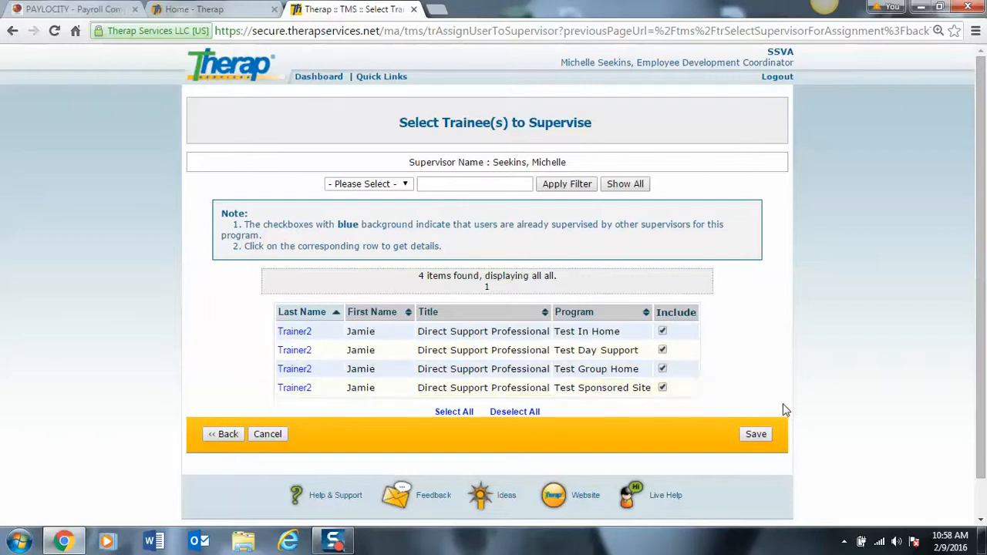
{"action": "left_click", "coordinate": [768, 436]}
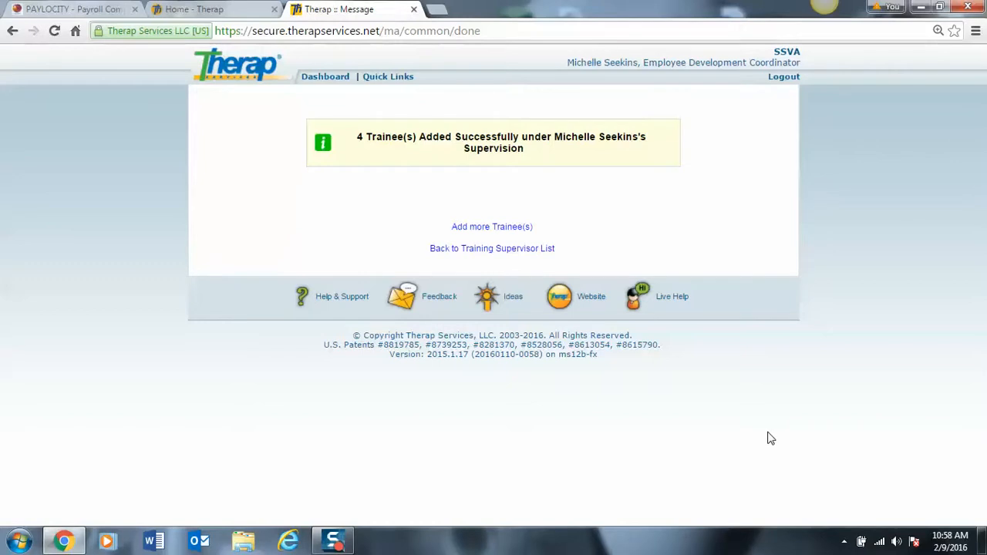
Open trainee assignment for training supervisors, choose the Local EE Coordinator, and search for the new trainee by last name
{"action": "left_click", "coordinate": [310, 82]}
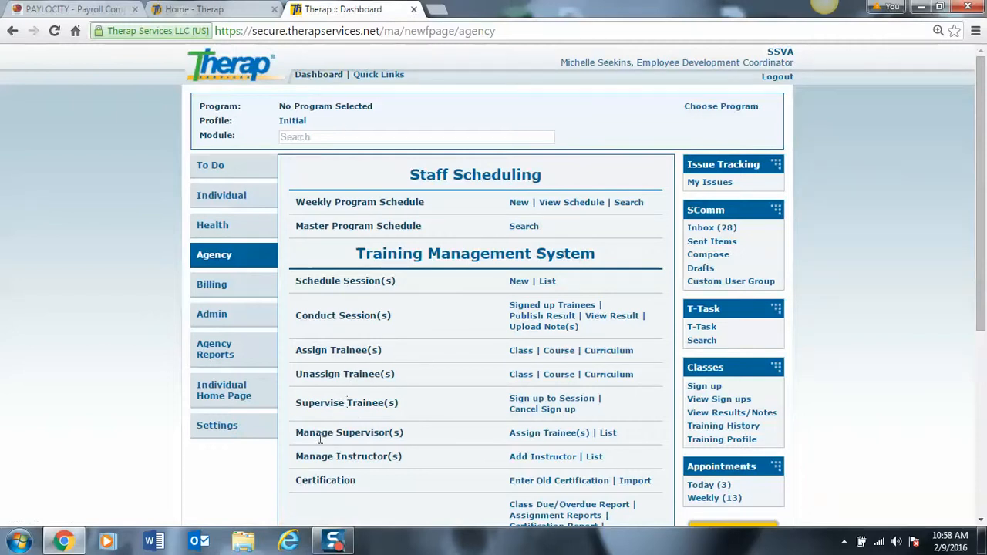
{"action": "left_click", "coordinate": [546, 433]}
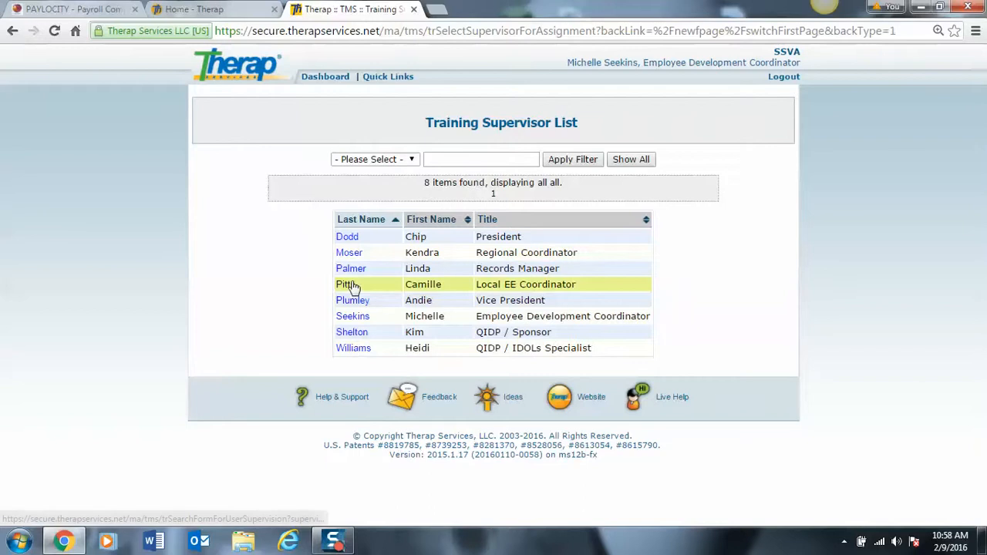
{"action": "left_click", "coordinate": [351, 285]}
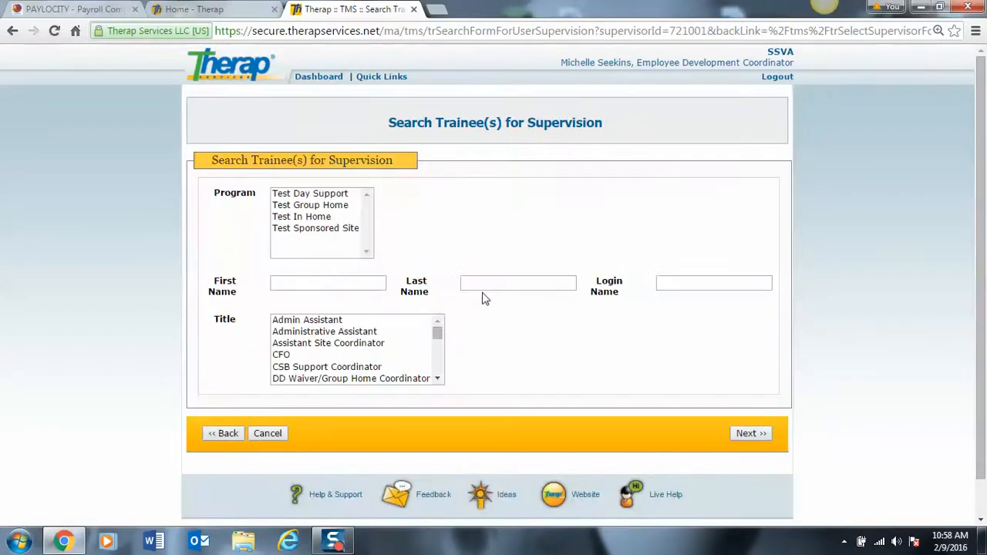
{"action": "left_click", "coordinate": [499, 282]}
{"action": "type", "text": "trainer2"}
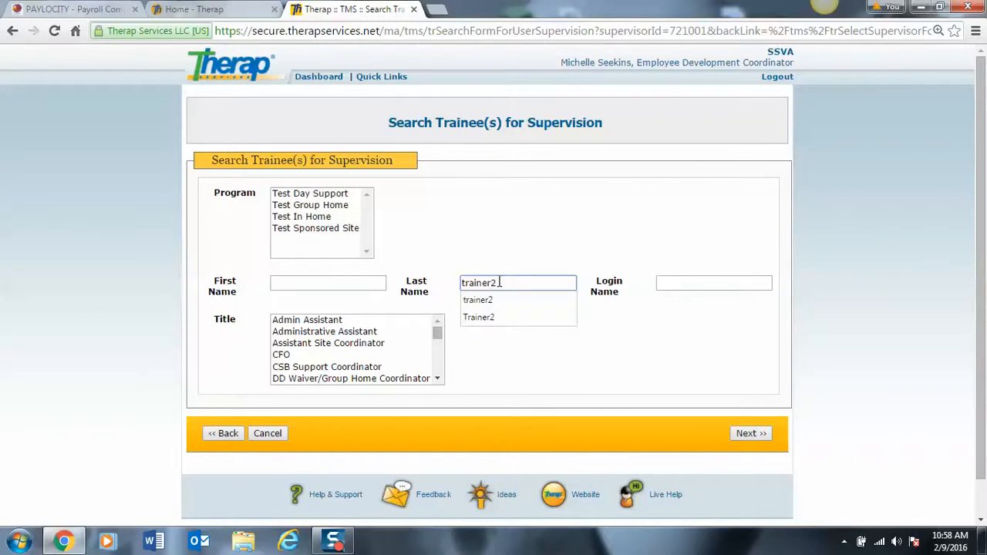
{"action": "left_click", "coordinate": [736, 436]}
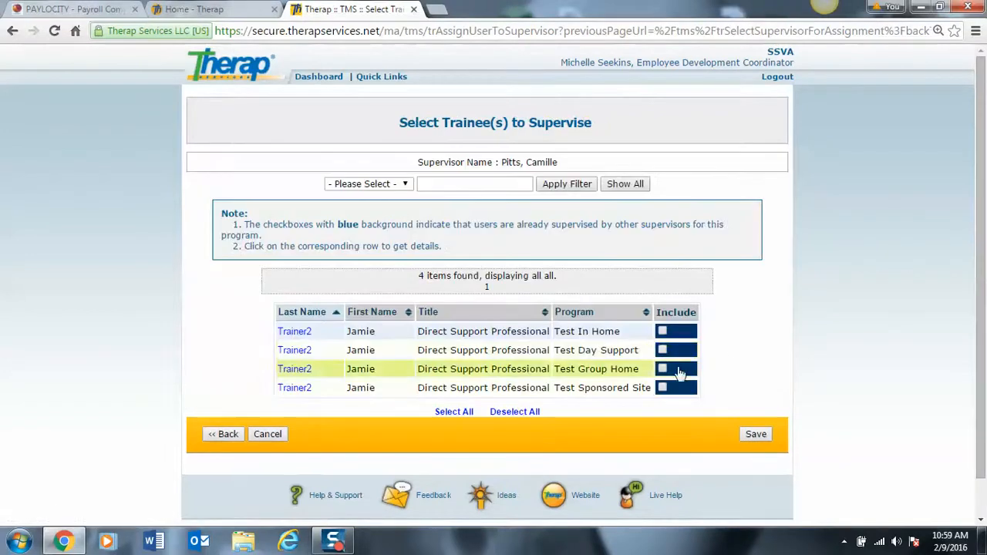
Place the trainee under this supervisor for all four Test programs, checking the trainee's existing supervisor details before saving
{"action": "left_click", "coordinate": [662, 350]}
{"action": "left_click", "coordinate": [662, 370]}
{"action": "left_click", "coordinate": [662, 388]}
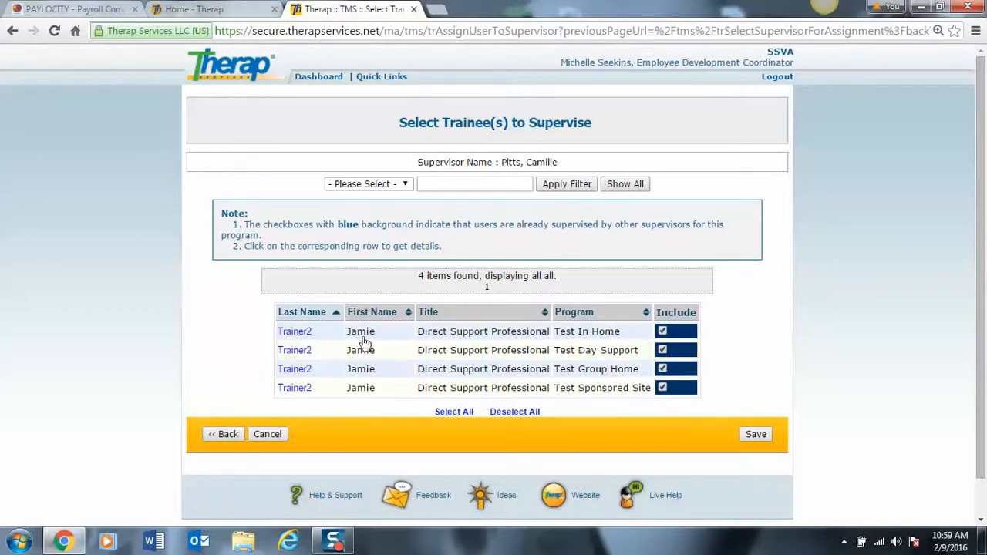
{"action": "left_click", "coordinate": [297, 333]}
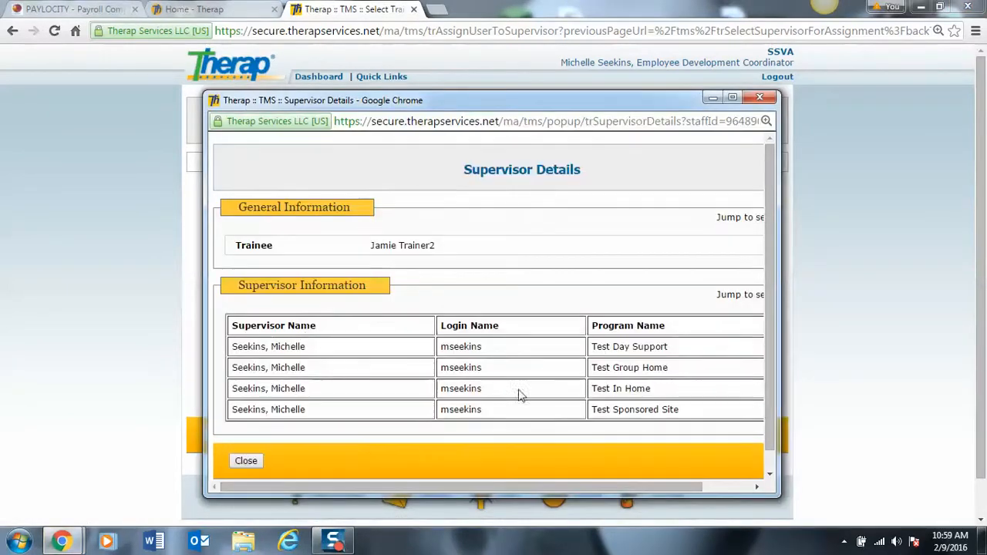
{"action": "left_click", "coordinate": [761, 98]}
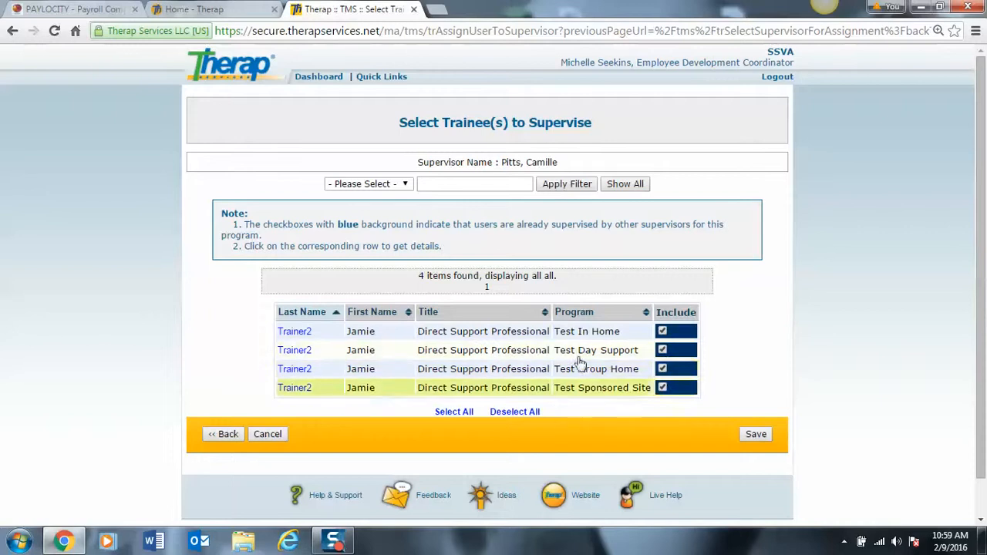
{"action": "left_click", "coordinate": [756, 435]}
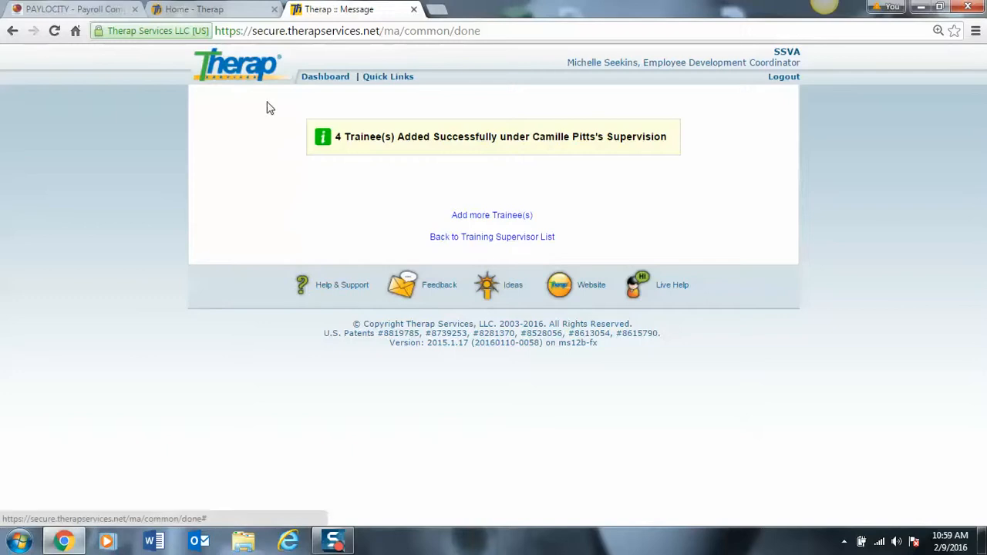
Return to the dashboard and examine the Training Management System options and the training session sign-up page under Classes
{"action": "left_click", "coordinate": [342, 80]}
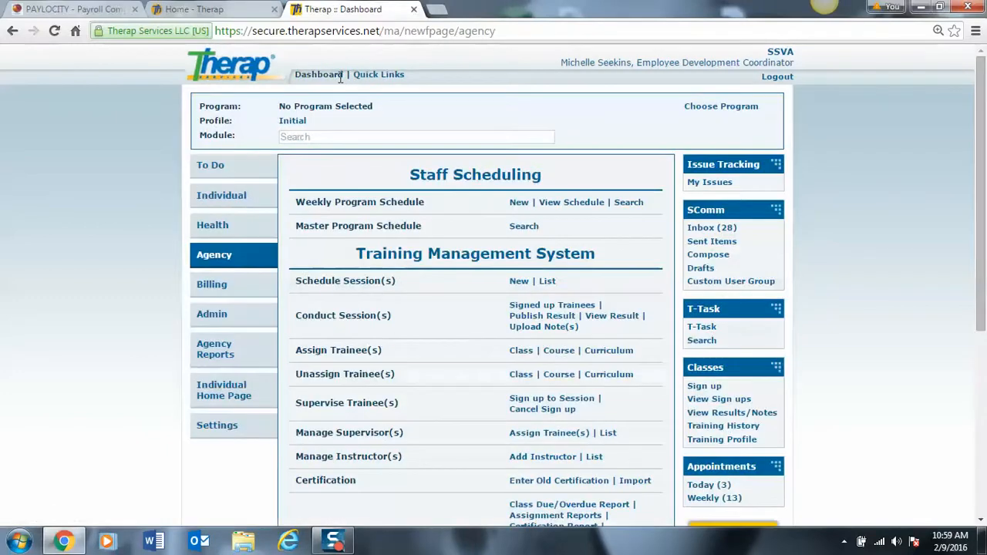
{"action": "scroll", "coordinate": [476, 356], "scroll_direction": "down", "scroll_amount": 1}
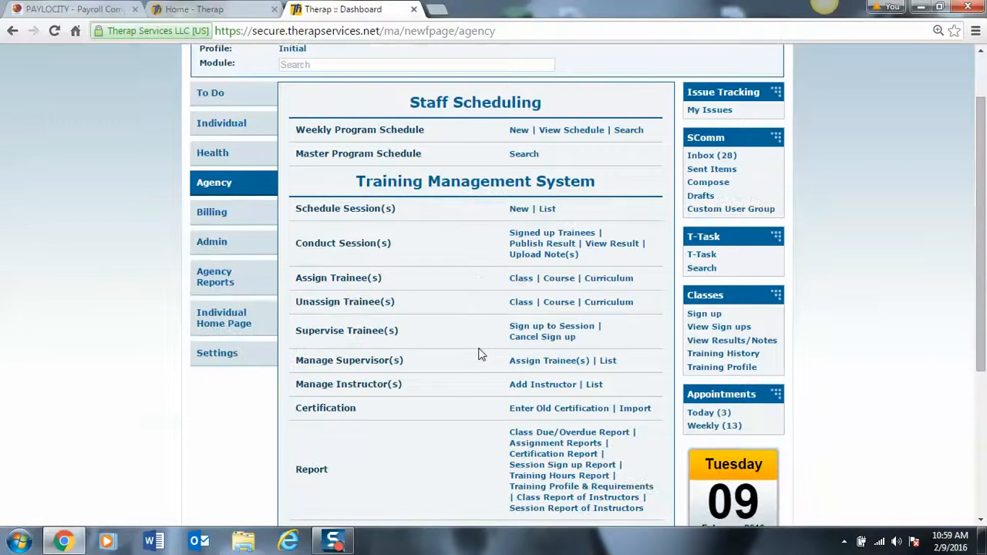
{"action": "scroll", "coordinate": [477, 354], "scroll_direction": "down", "scroll_amount": 1}
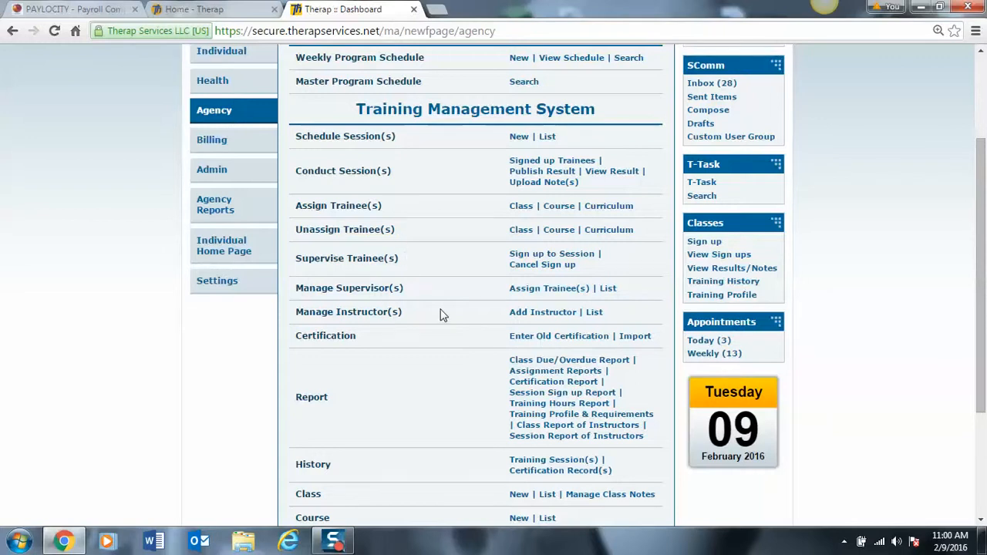
{"action": "scroll", "coordinate": [444, 316], "scroll_direction": "up", "scroll_amount": 1}
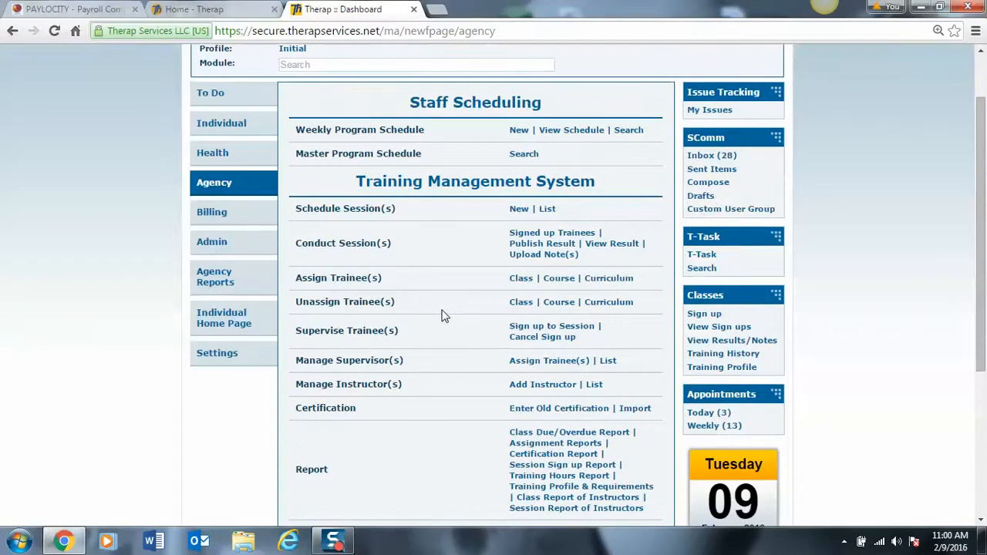
{"action": "scroll", "coordinate": [454, 318], "scroll_direction": "down", "scroll_amount": 1}
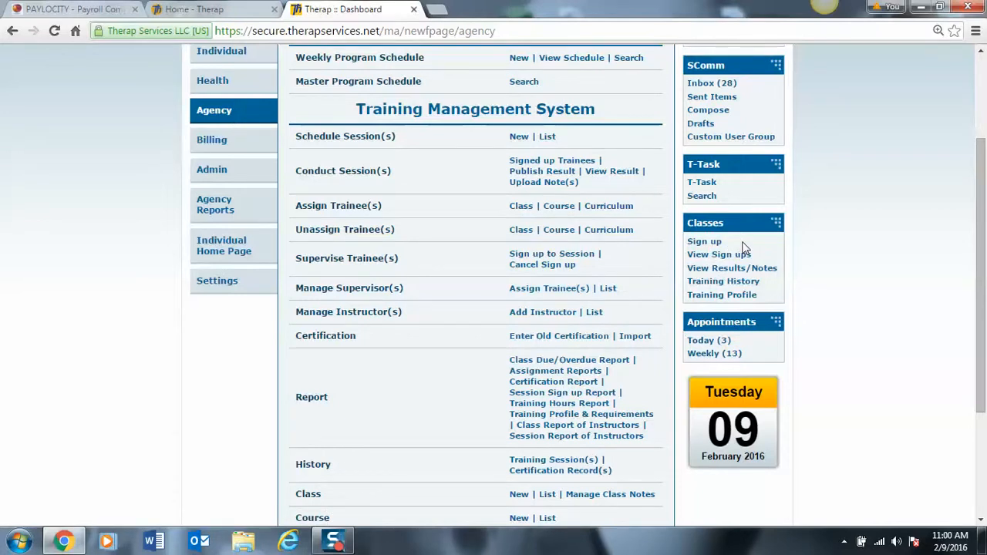
{"action": "left_click", "coordinate": [707, 242]}
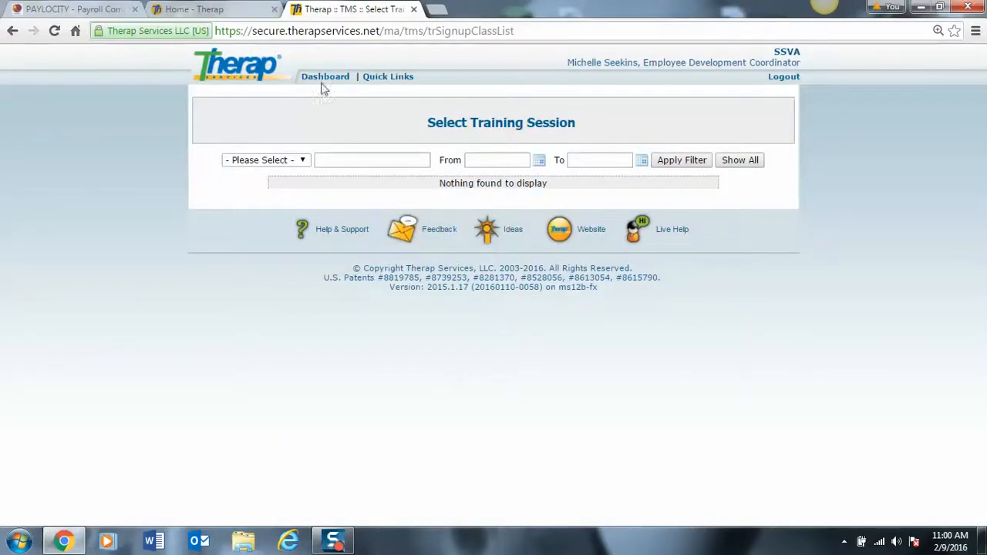
{"action": "left_click", "coordinate": [317, 77]}
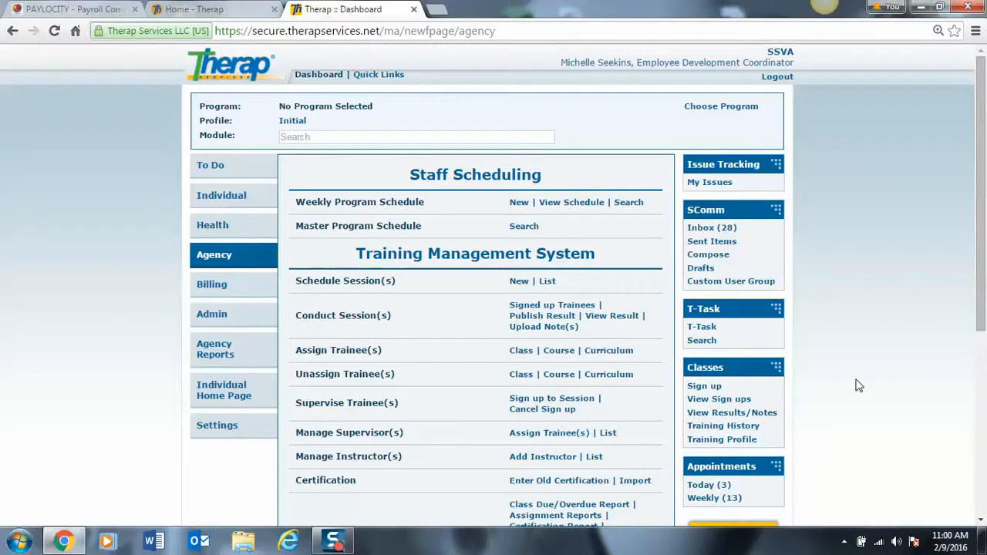
{"action": "scroll", "coordinate": [858, 386], "scroll_direction": "down", "scroll_amount": 3}
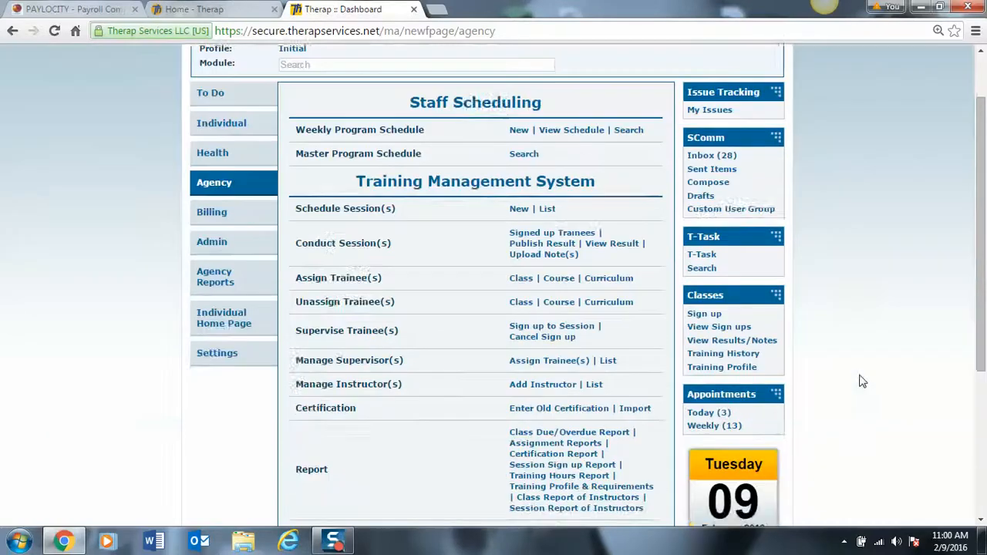
{"action": "scroll", "coordinate": [856, 393], "scroll_direction": "up", "scroll_amount": 1}
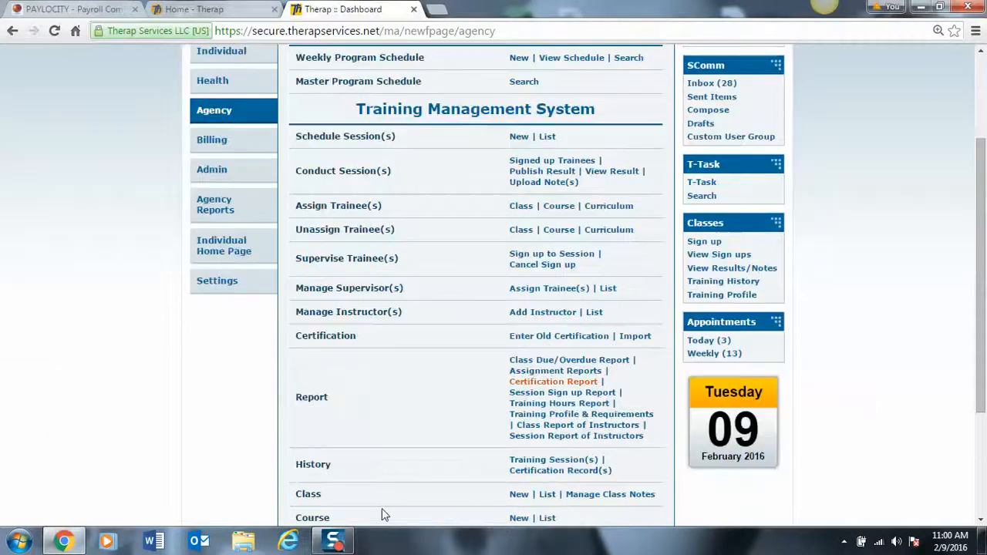